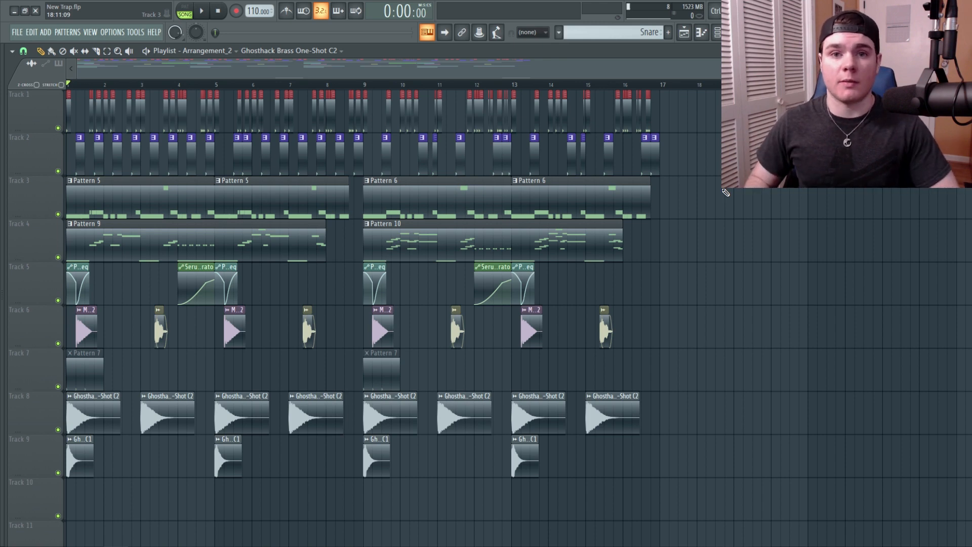
Play back the section from bar 5 to listen to the snare rhythm
scroll(726, 192, "down", 3)
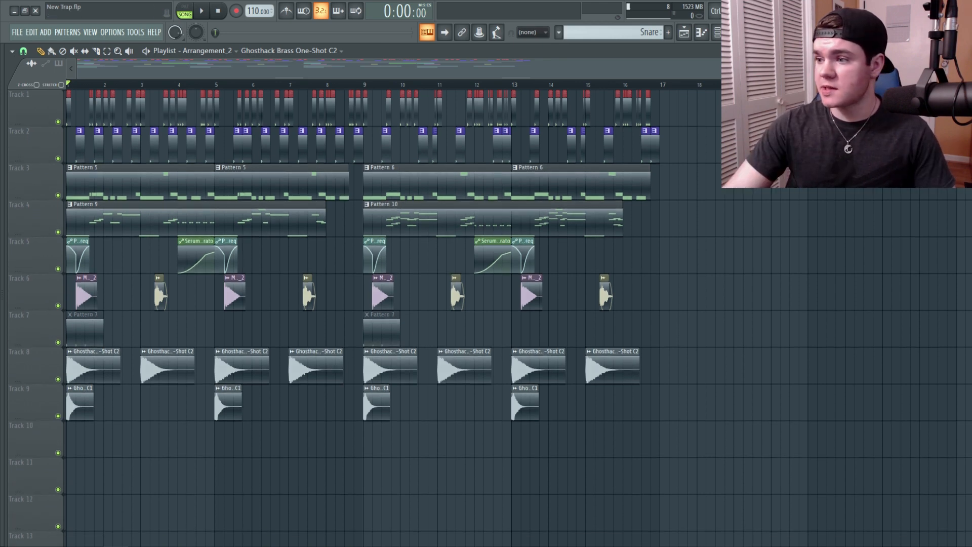
left_click_drag(768, 68, 854, 68)
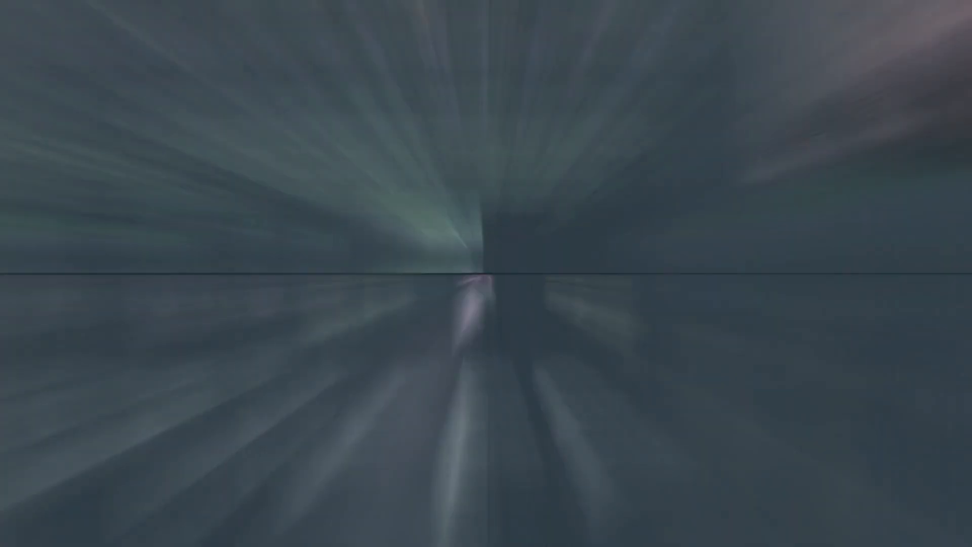
key("space")
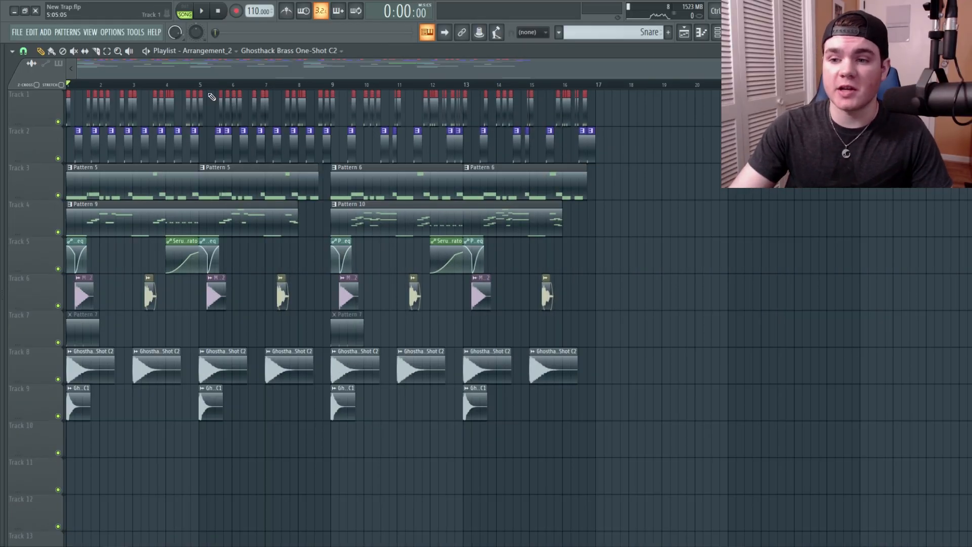
scroll(202, 85, "up", 5)
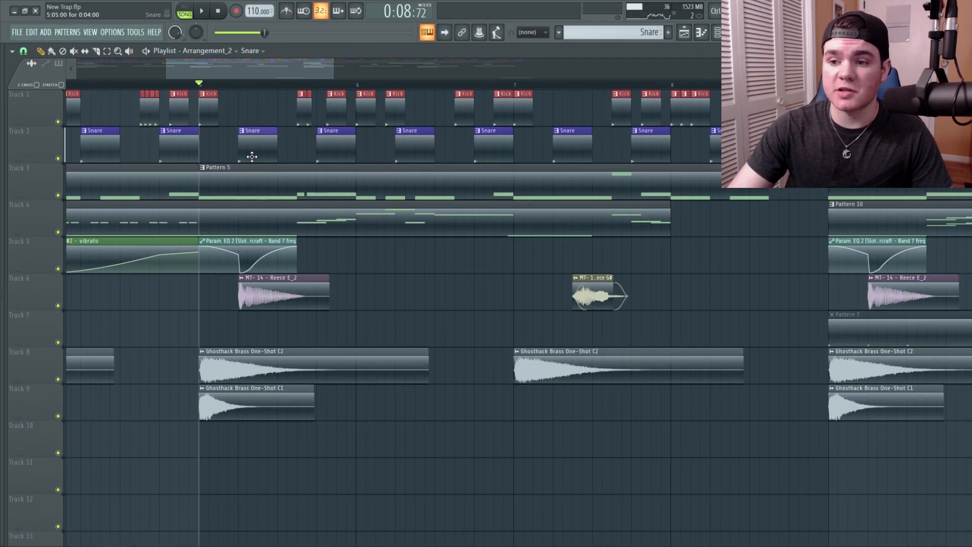
key("space")
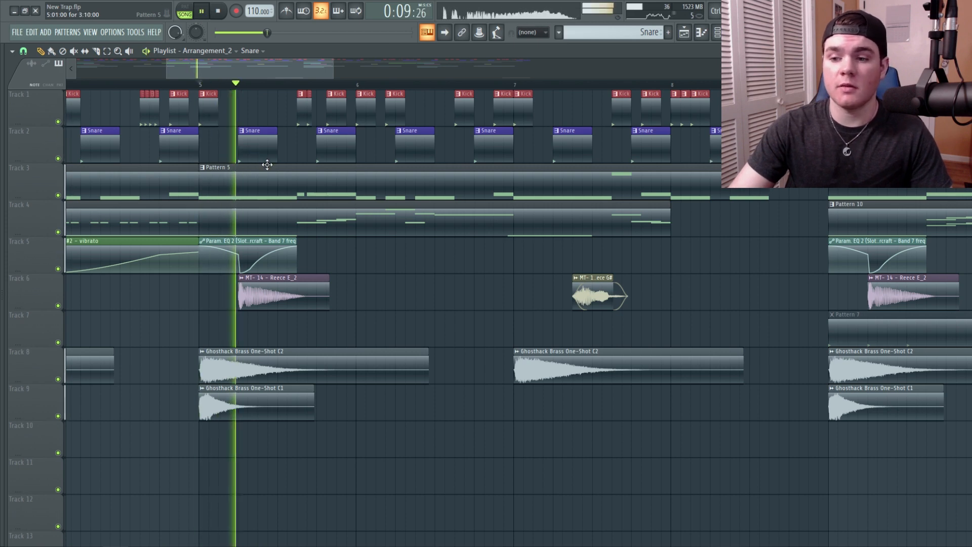
key("space")
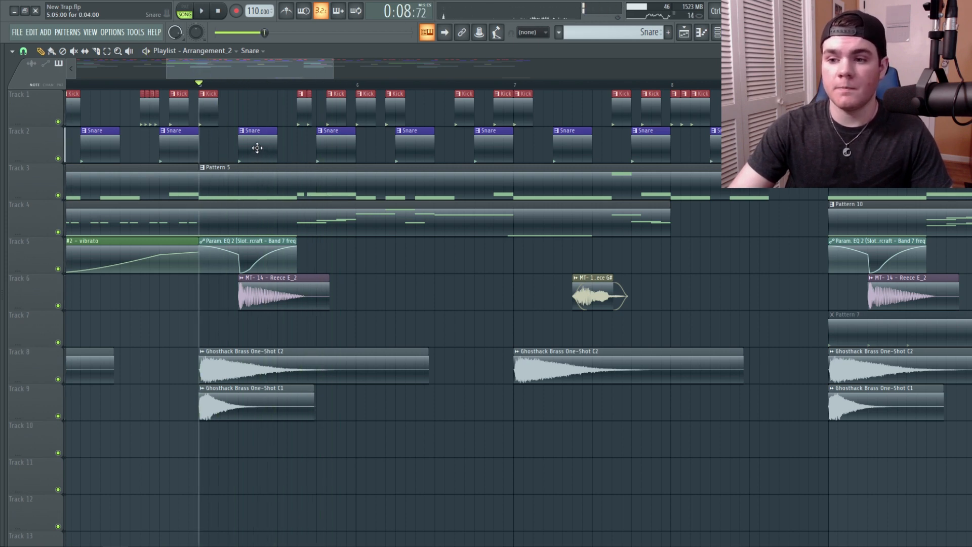
Play the arrangement again from bar 5 through the end of bar 8 to check the revised snare placement
key("space")
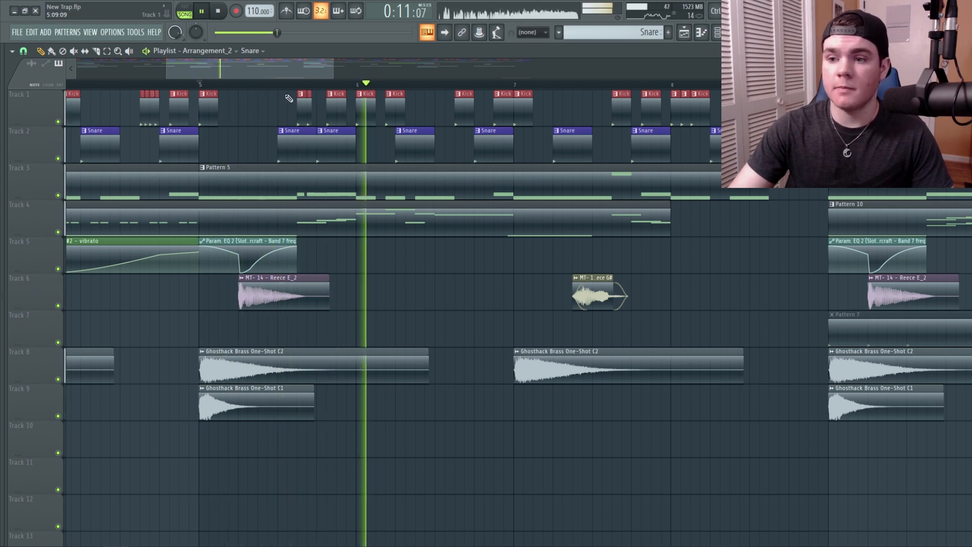
key("space")
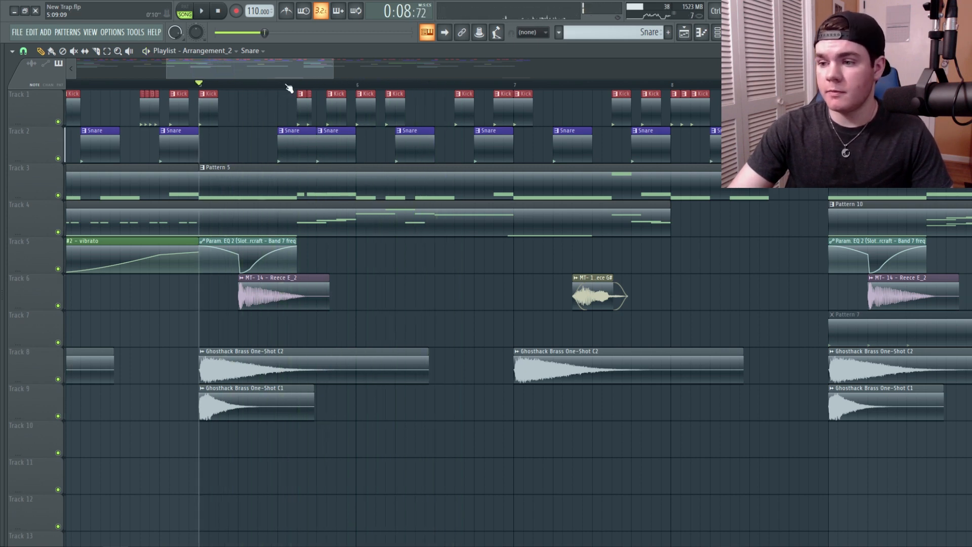
scroll(288, 88, "down", 5)
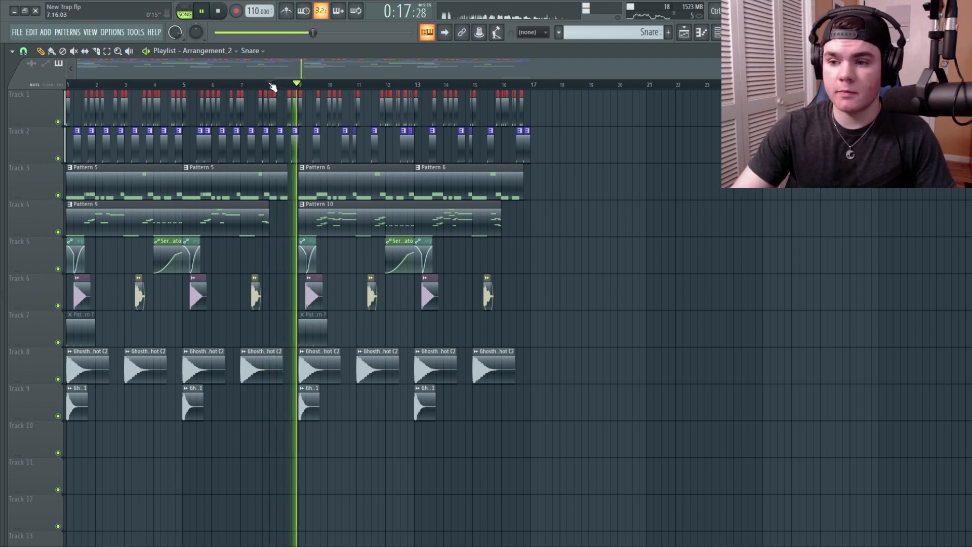
key("space")
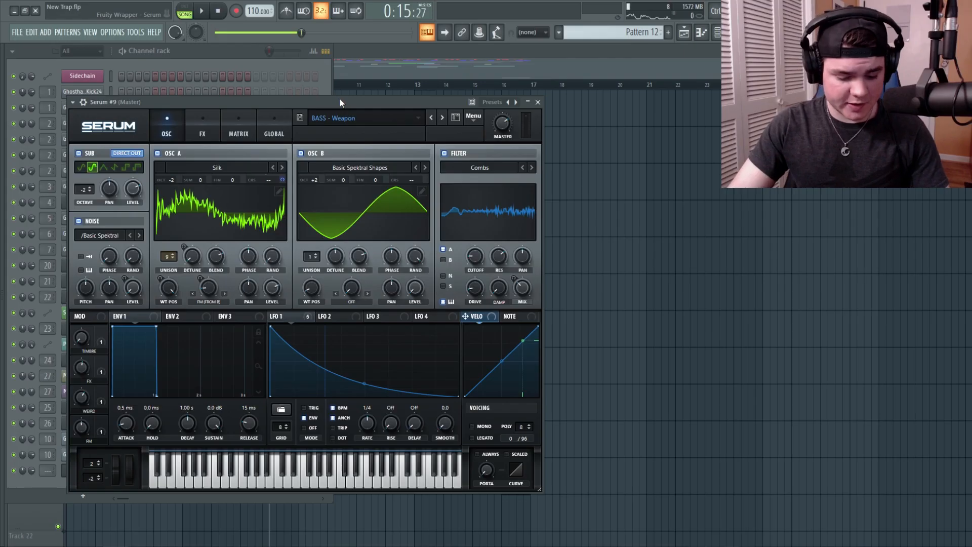
Audition the BASS - Weapon preset in Serum #9 by playing a few notes
key("c")
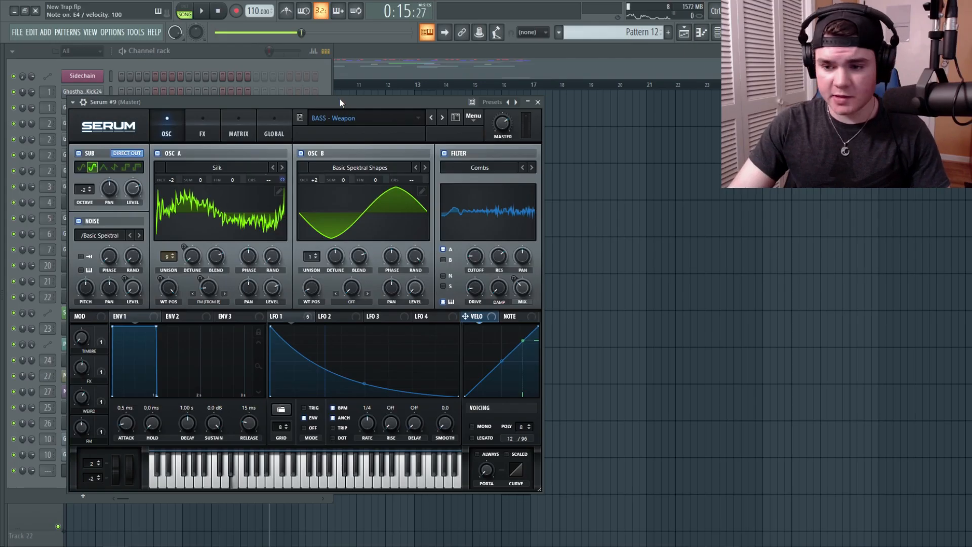
key("v")
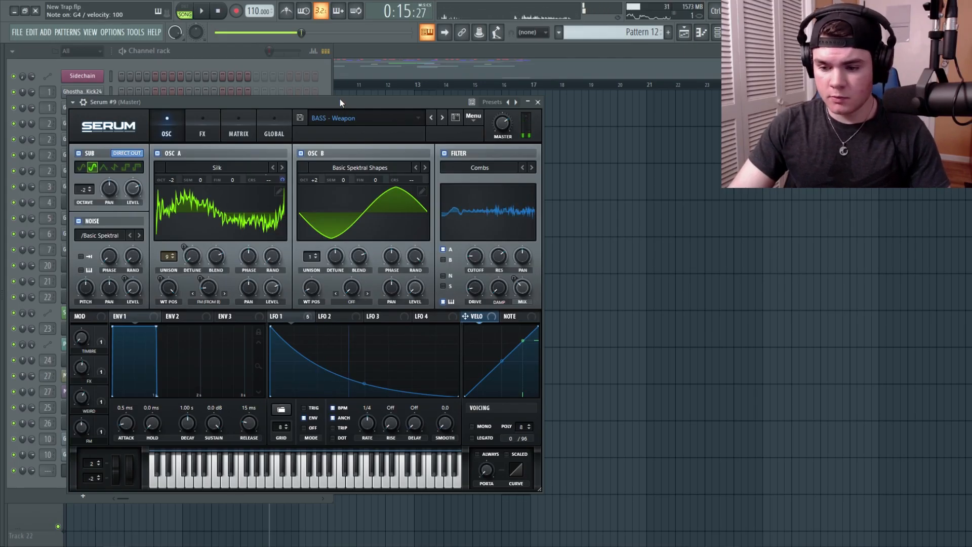
key("v")
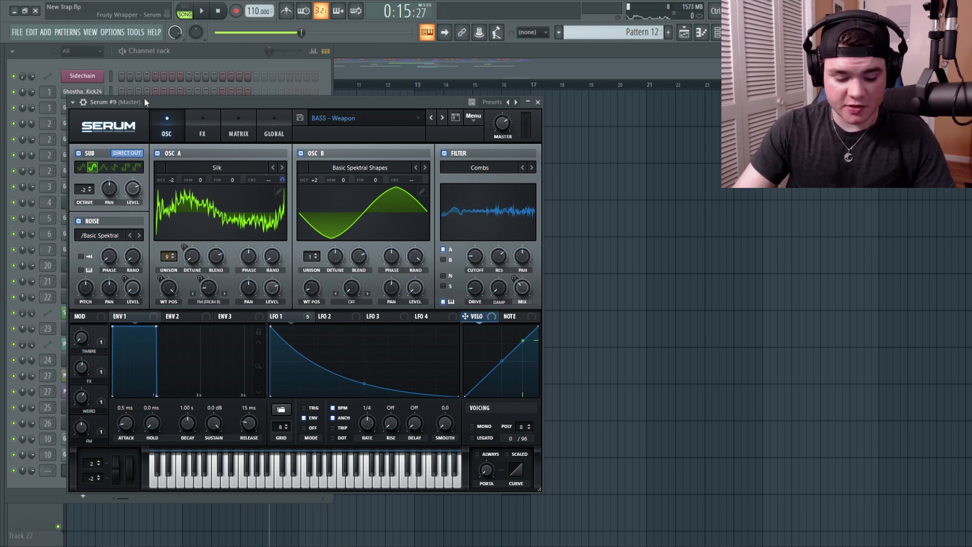
key("c")
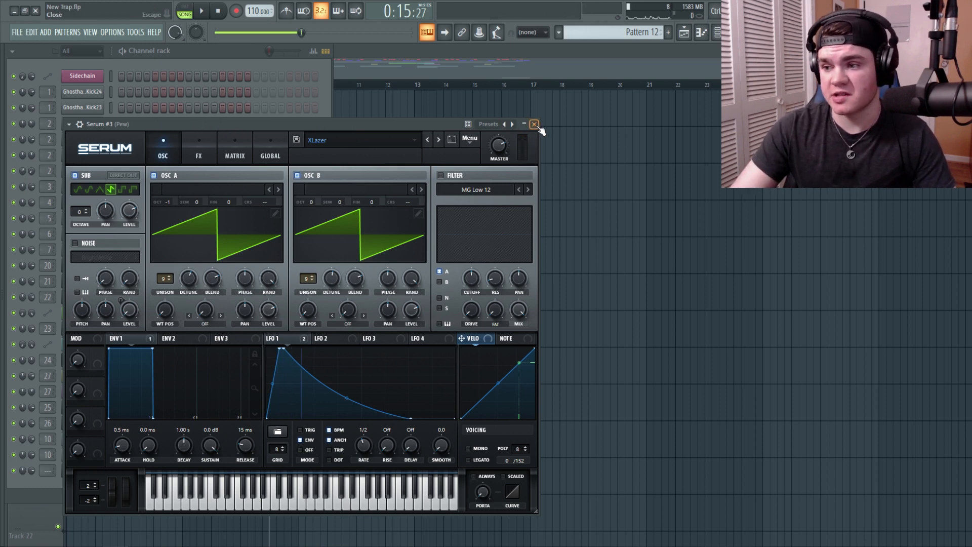
Listen to the Pattern 12 fill at bar 8, first with Track 4 soloed and again in the full mix
key("space")
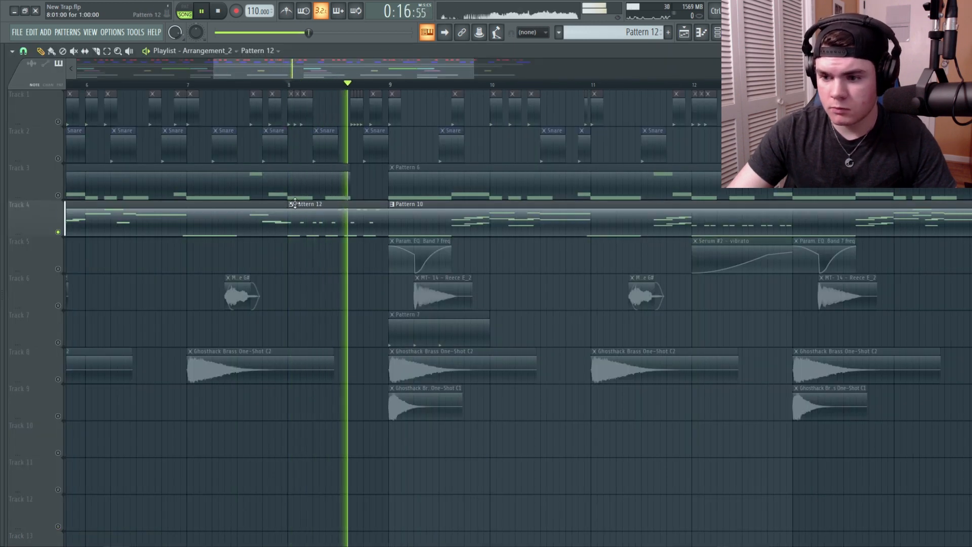
key("space")
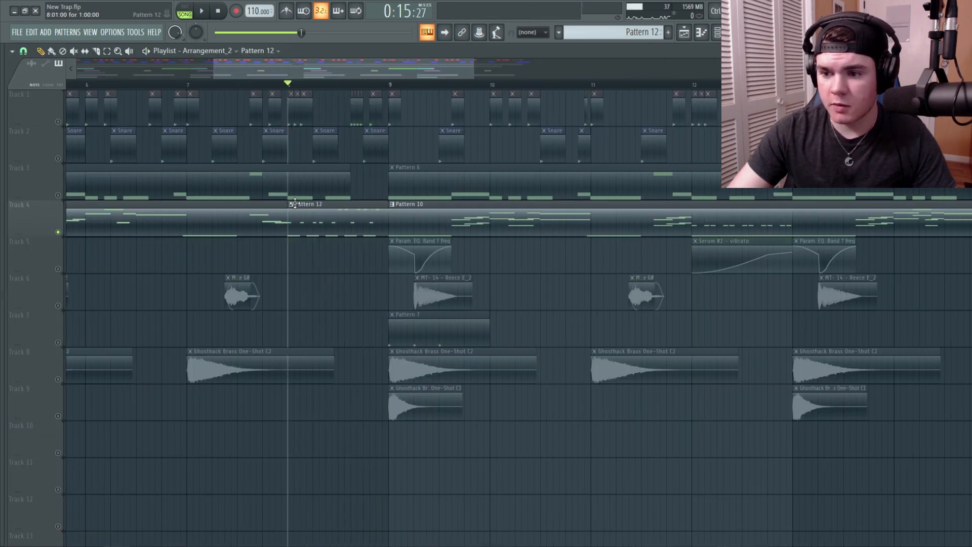
key("space")
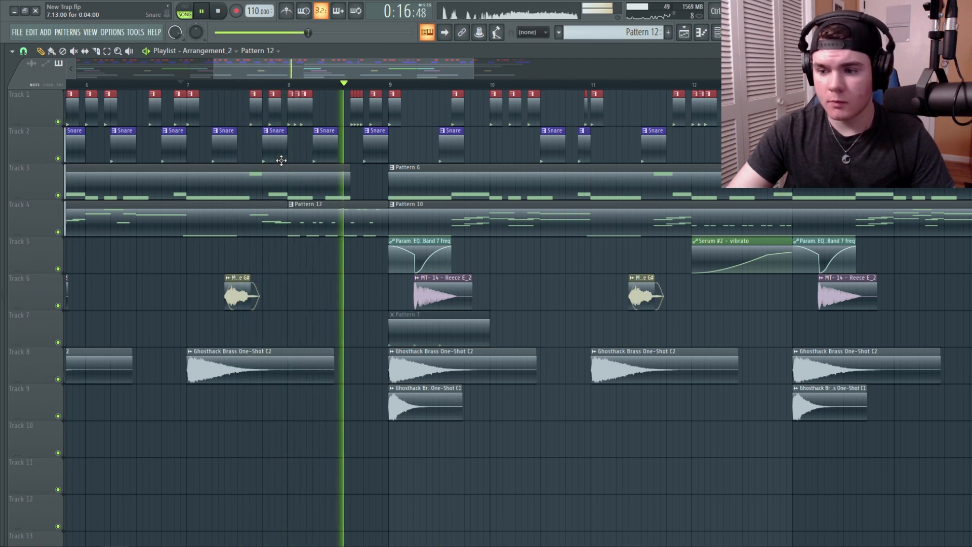
key("space")
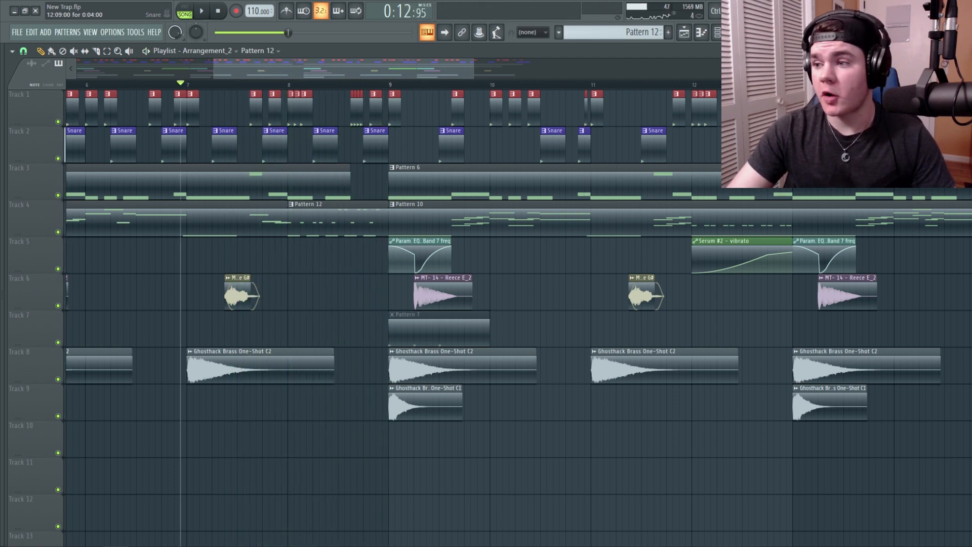
Open the Fruity parametric EQ 2 on the Weapon mixer track
key("F9")
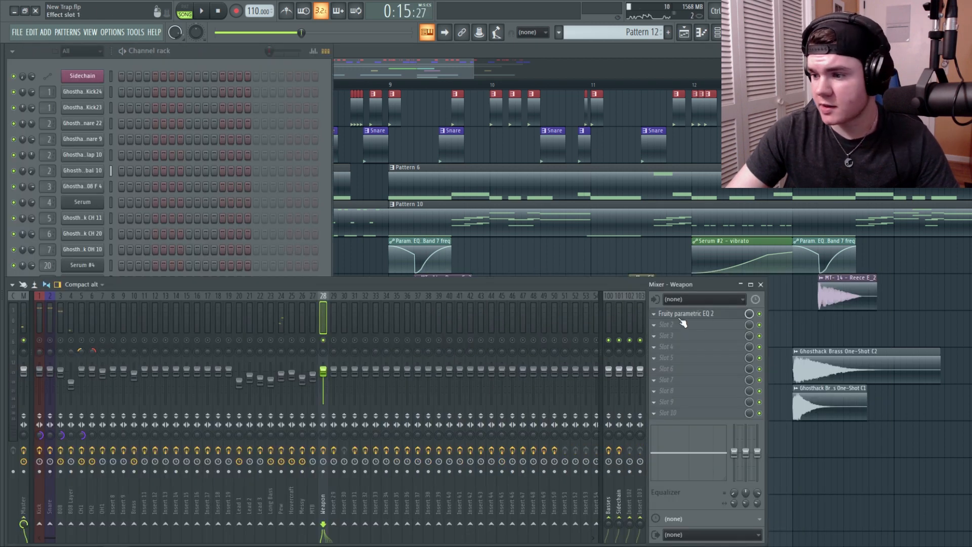
left_click(679, 315)
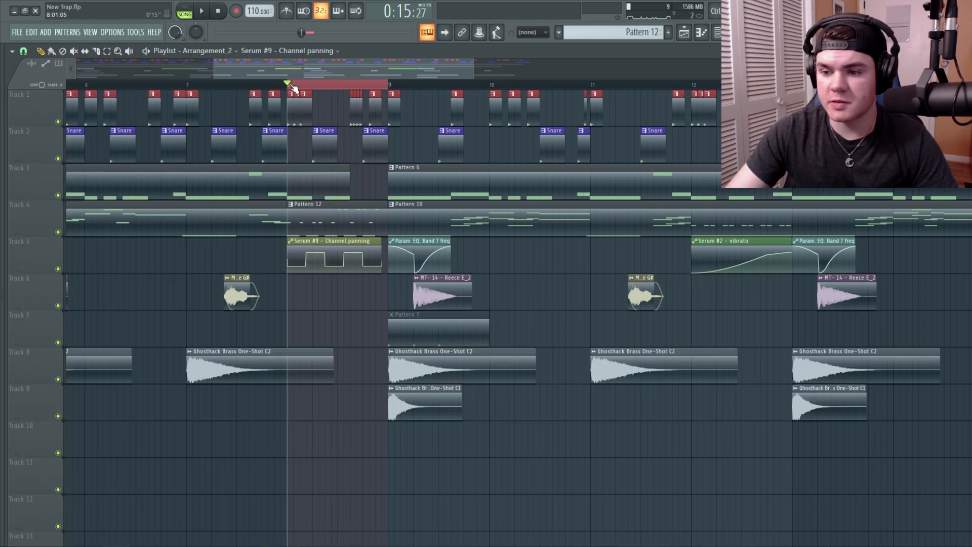
Play back looped bar 8 and the passage from late bar 6 to check the Serum #9 panning automation
key("space")
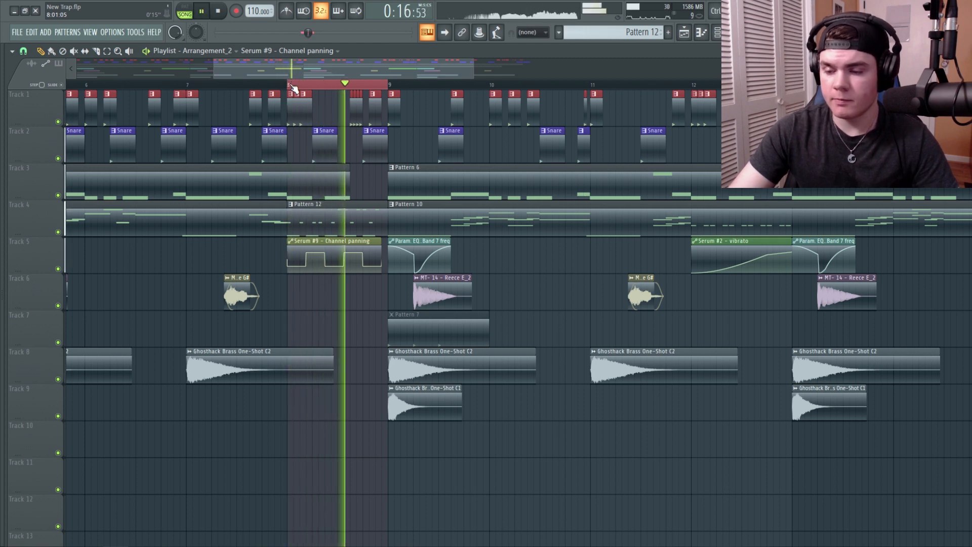
key("F9")
key("F9")
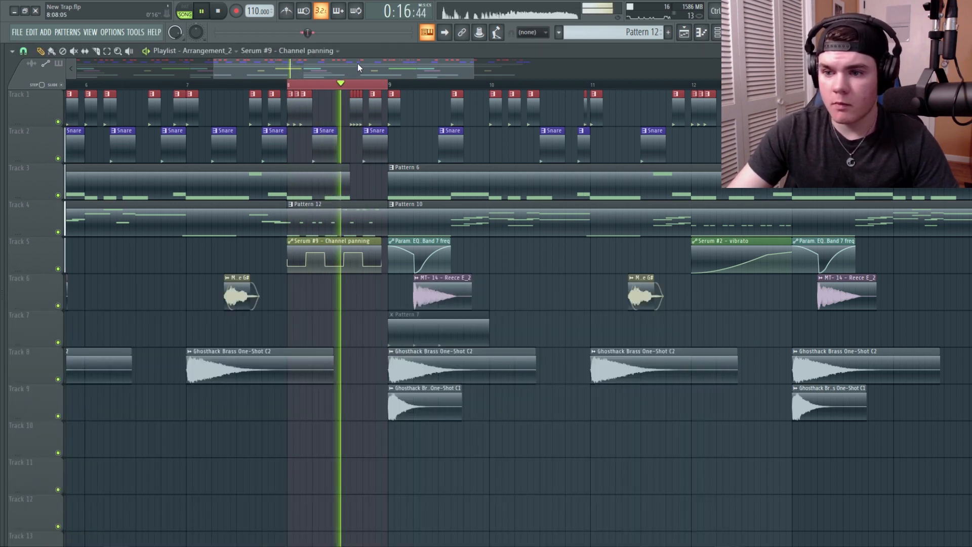
key("space")
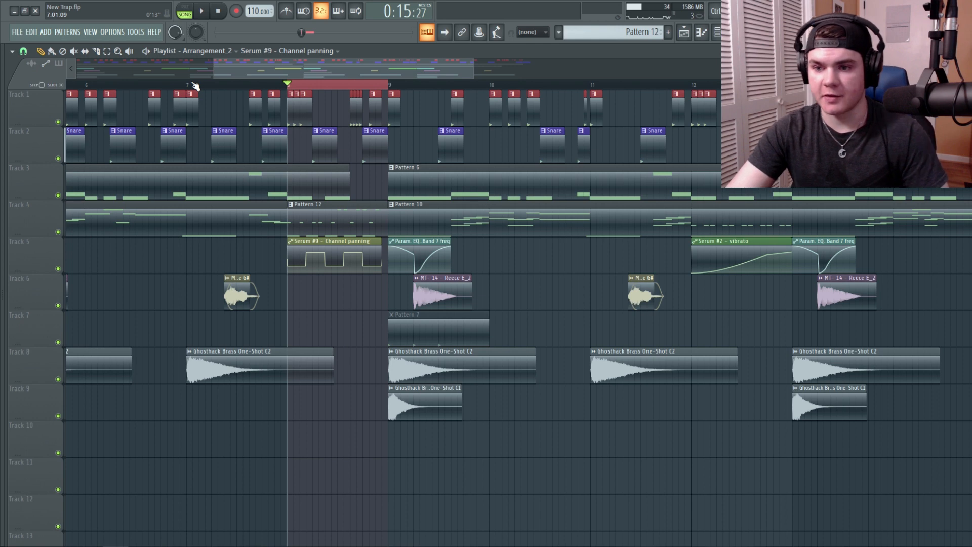
left_click(195, 85)
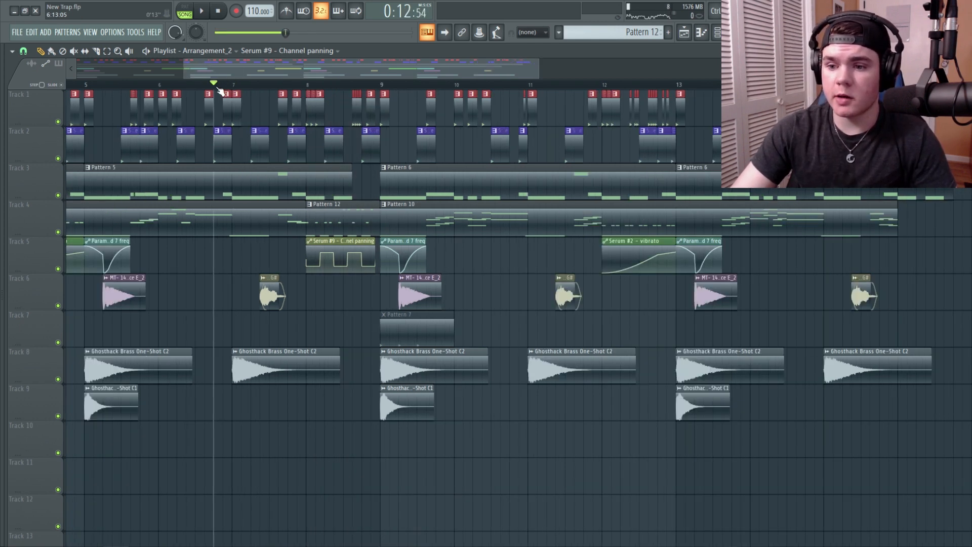
key("space")
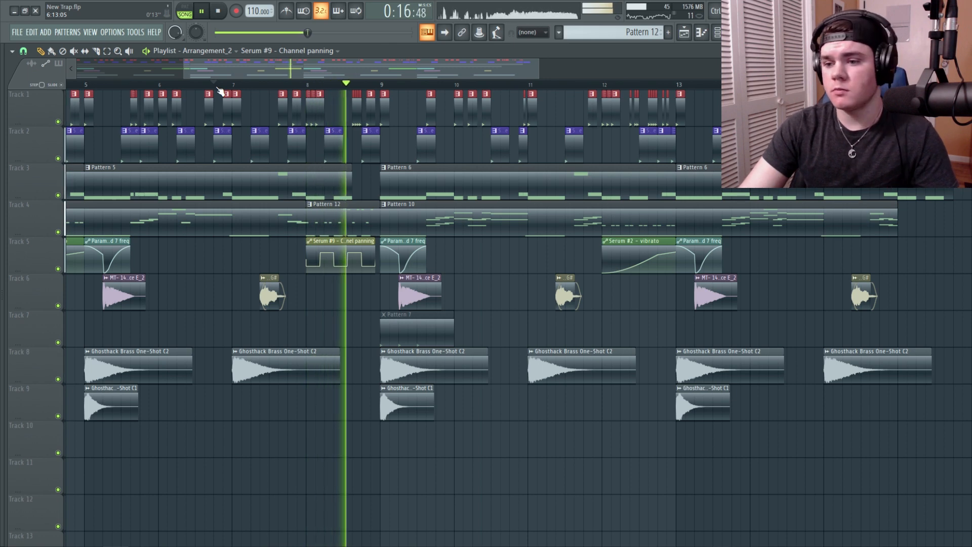
key("space")
Copy the Pattern 12 clip and its Serum #9 panning automation to bar 16, and play back from mid bar 5
left_click_drag(352, 299, 670, 217)
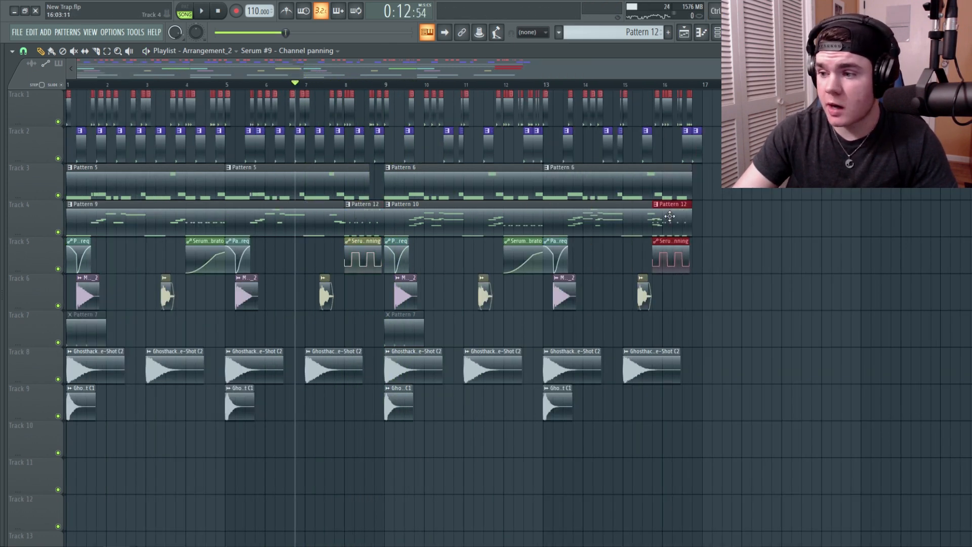
left_click(266, 86)
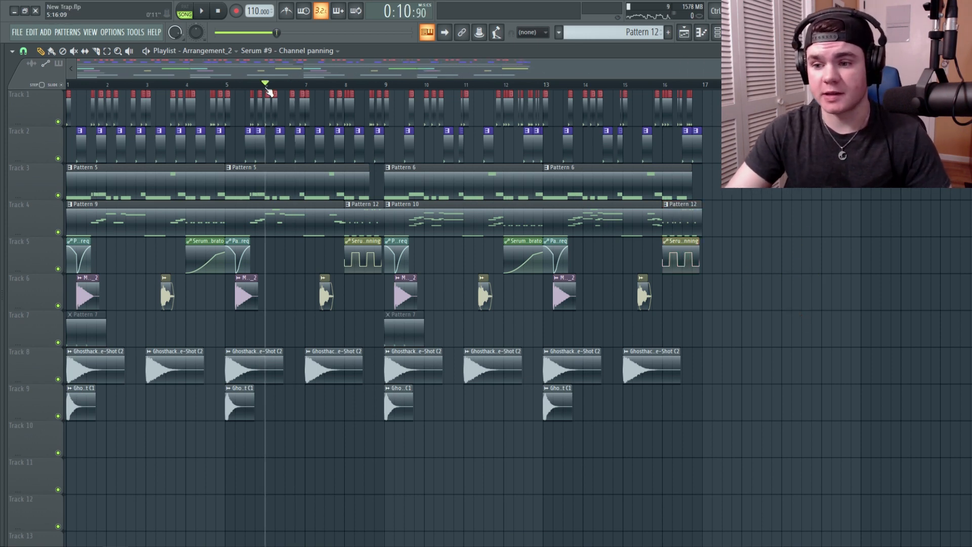
key("space")
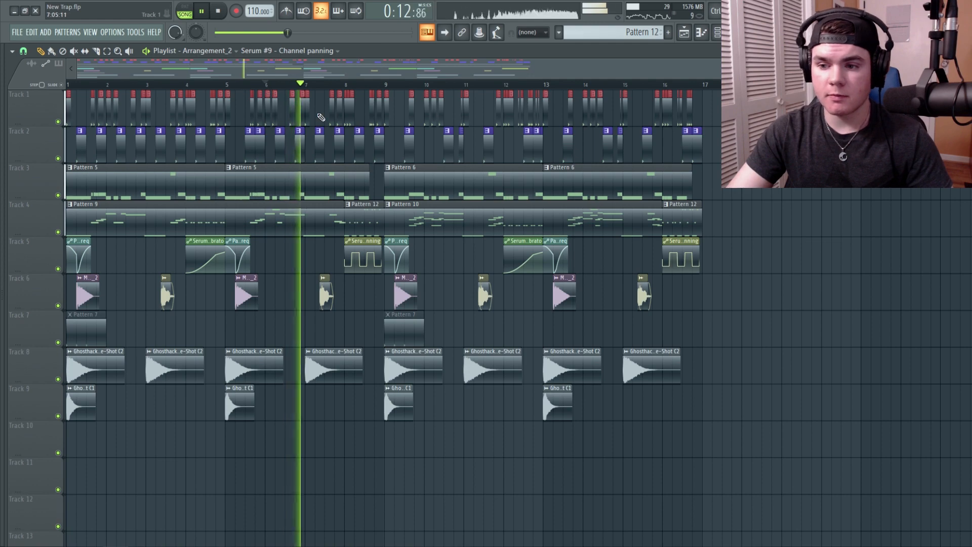
key("space")
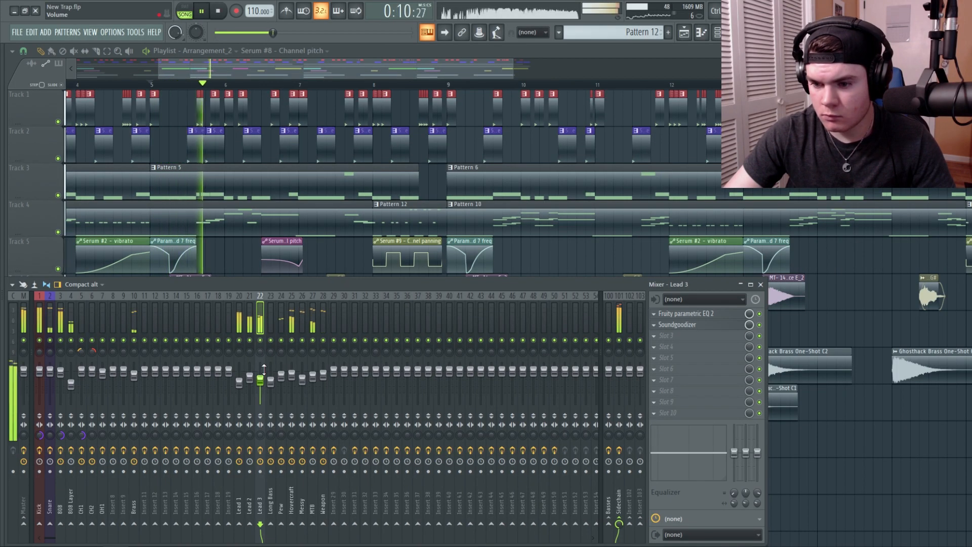
Lower the Lead 3 mixer track's volume to -8.3 dB
left_click_drag(261, 380, 260, 383)
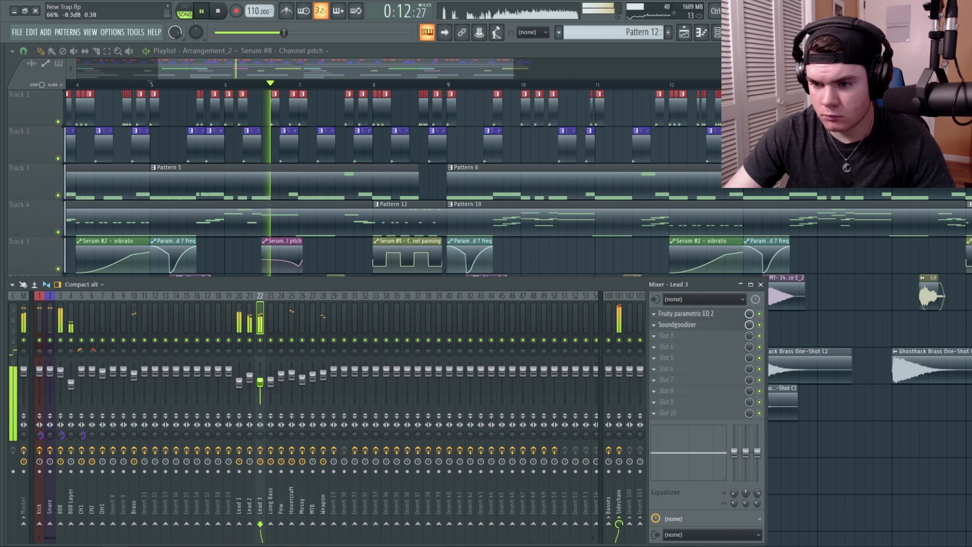
key("F9")
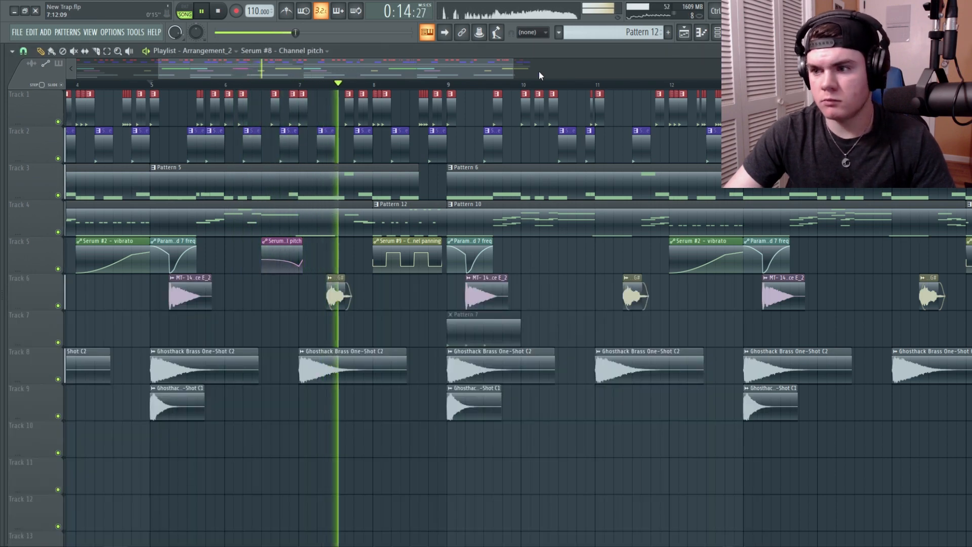
Copy the Serum #8 channel pitch automation clip from bar 6 to the matching position in bar 14 on Track 5
scroll(357, 69, "down", 3)
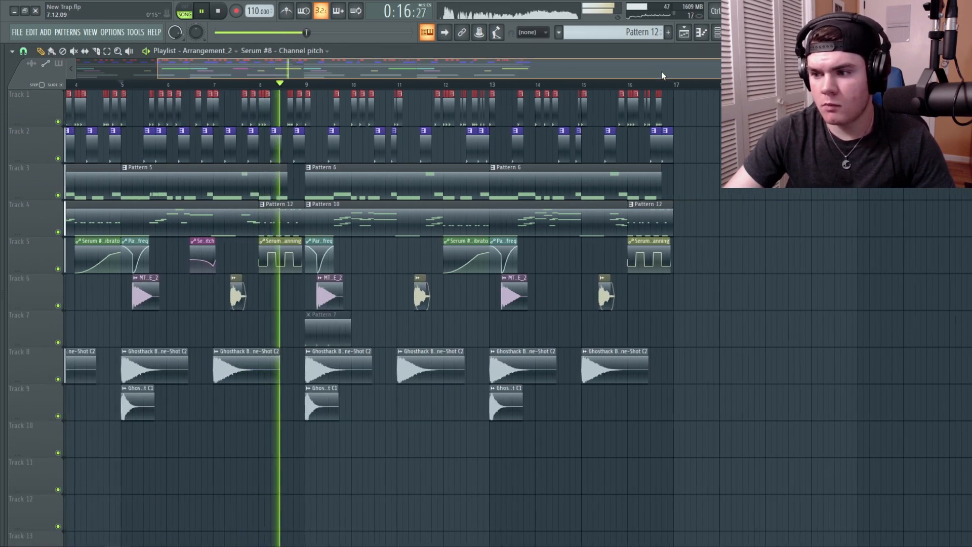
left_click_drag(664, 69, 571, 87)
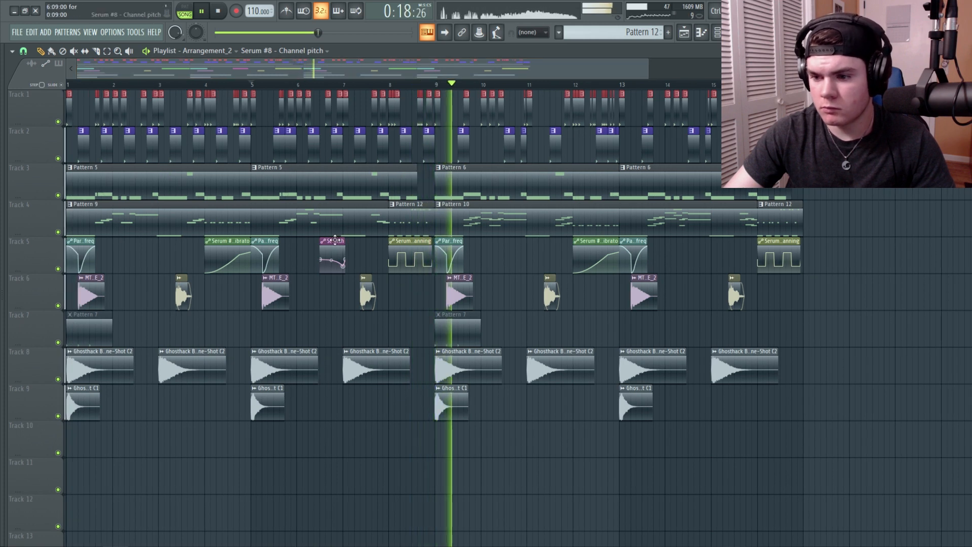
left_click_drag(341, 241, 703, 238)
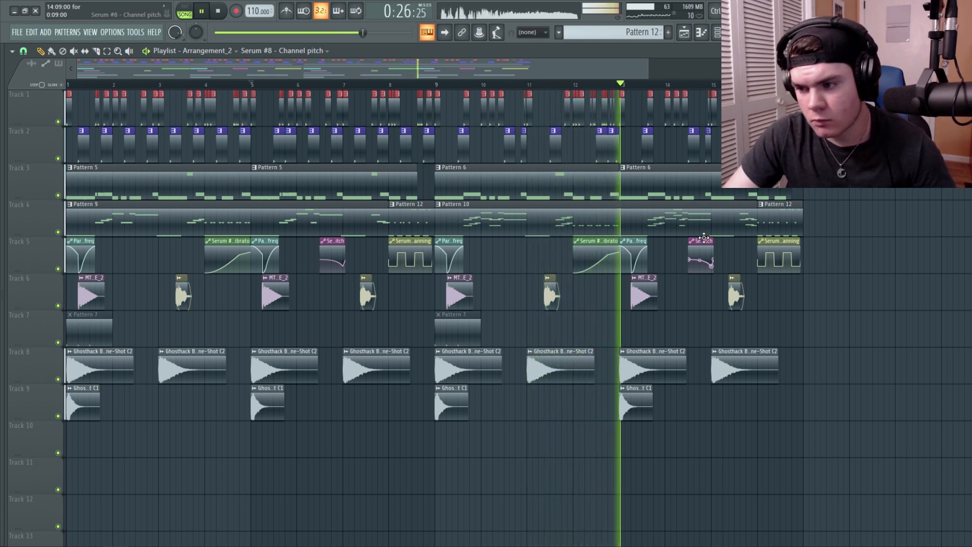
left_click_drag(381, 71, 557, 96)
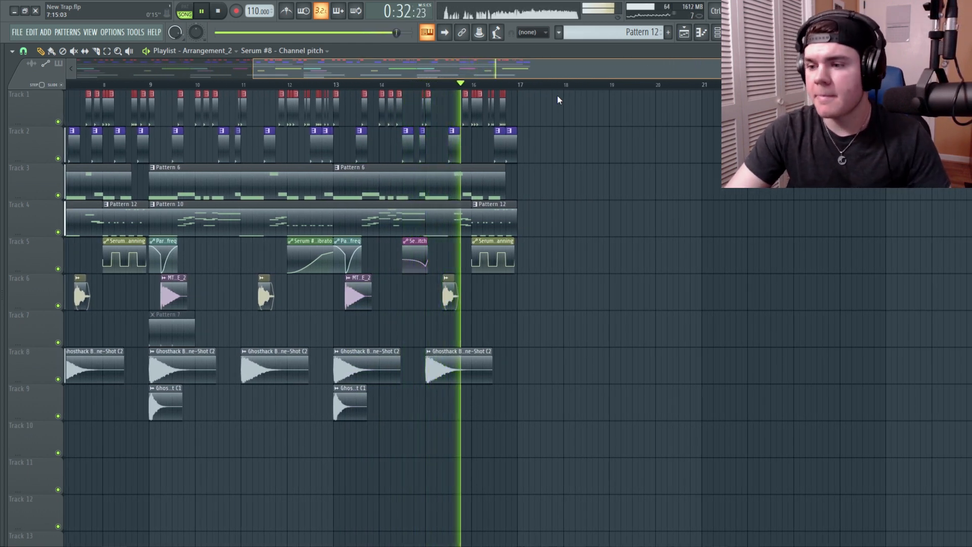
Place the Ghosthack Cymbal 5 sample from the EDM District cymbals on Track 10 at bars 1 and 9
key("space")
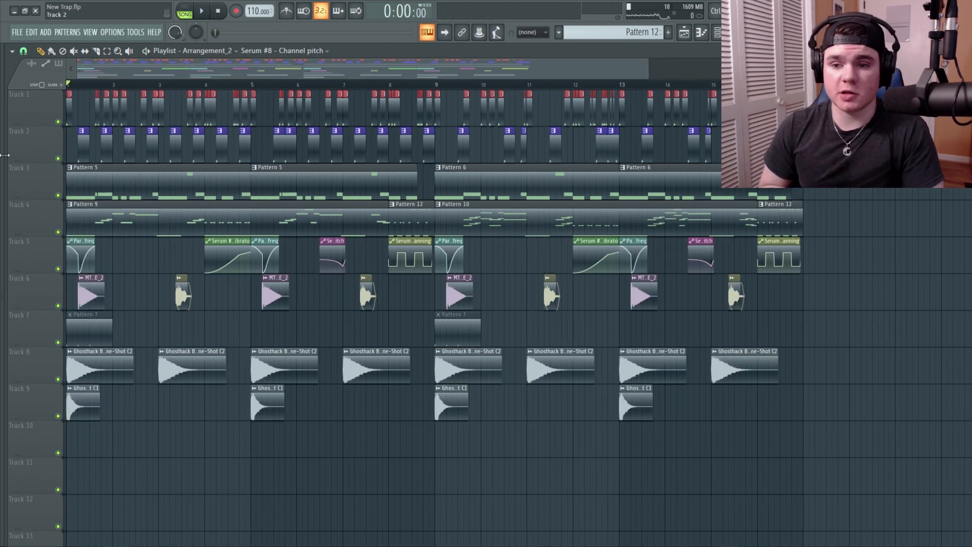
left_click(4, 156)
left_click(72, 195)
left_click(96, 347)
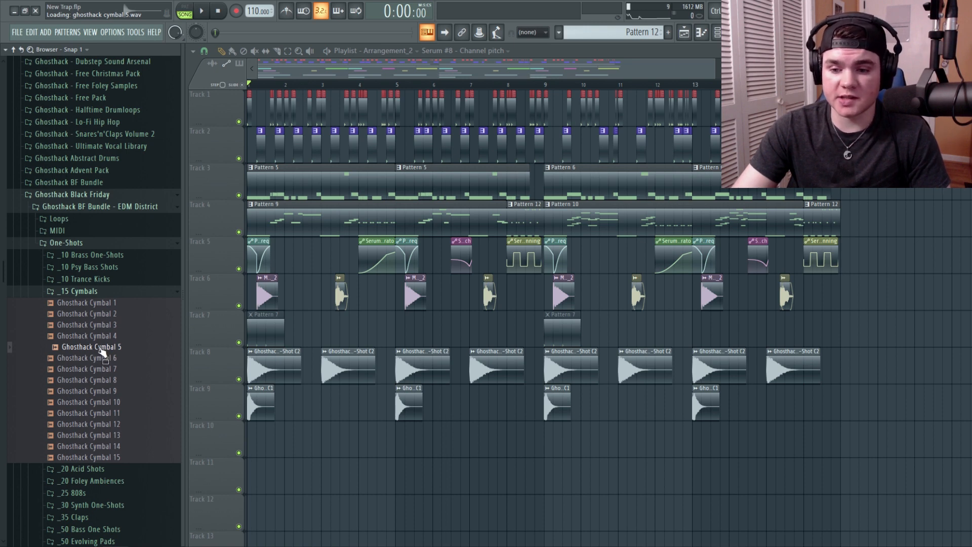
left_click_drag(100, 350, 87, 451)
double_click(85, 450)
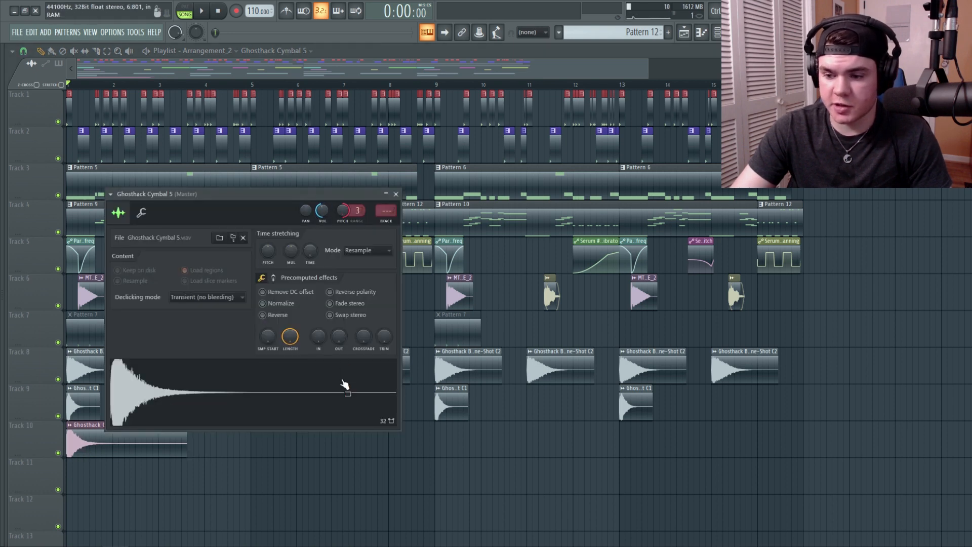
left_click(396, 194)
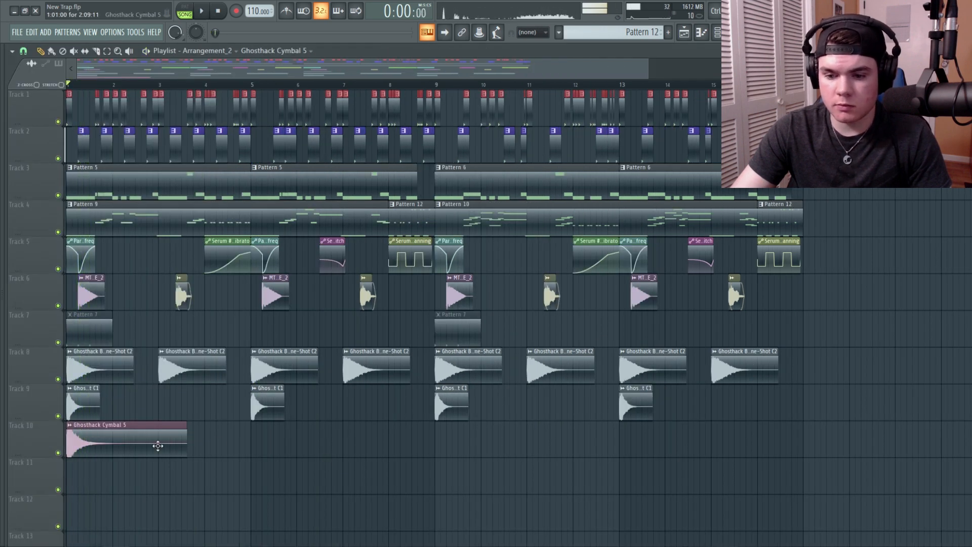
double_click(158, 446)
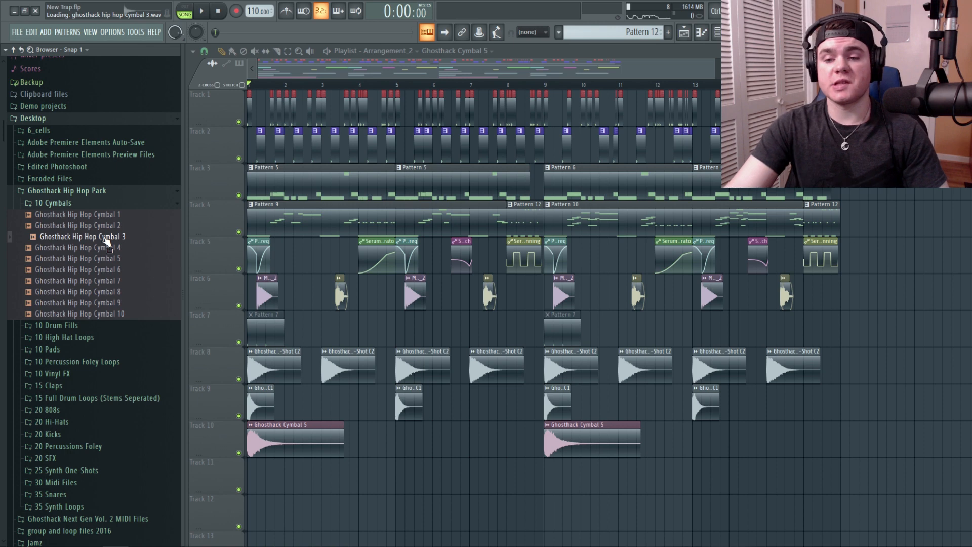
Place Ghosthack Hip Hop Cymbal 3 on Track 11 every two bars from bar 1 and every half bar from bar 9, and play back the opening
left_click_drag(106, 242, 265, 486)
key("space")
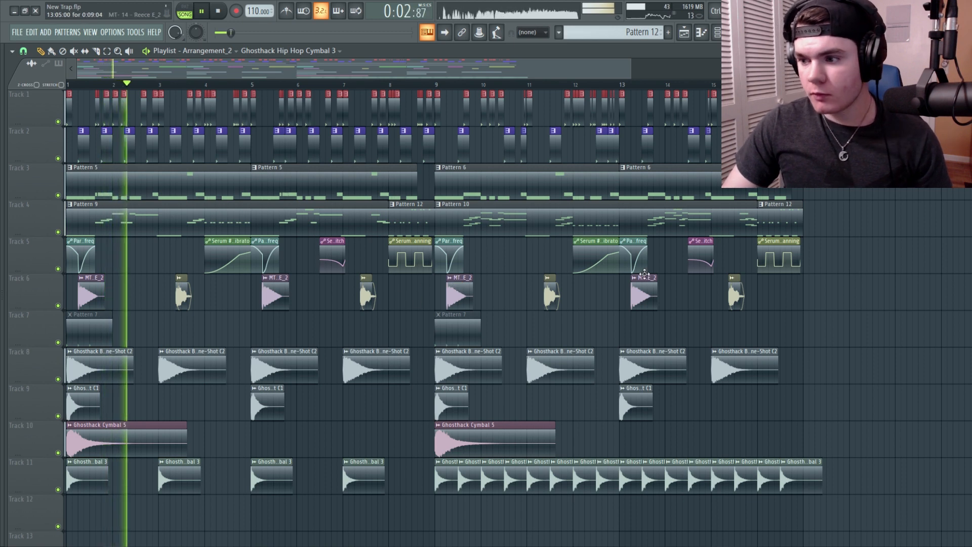
key("space")
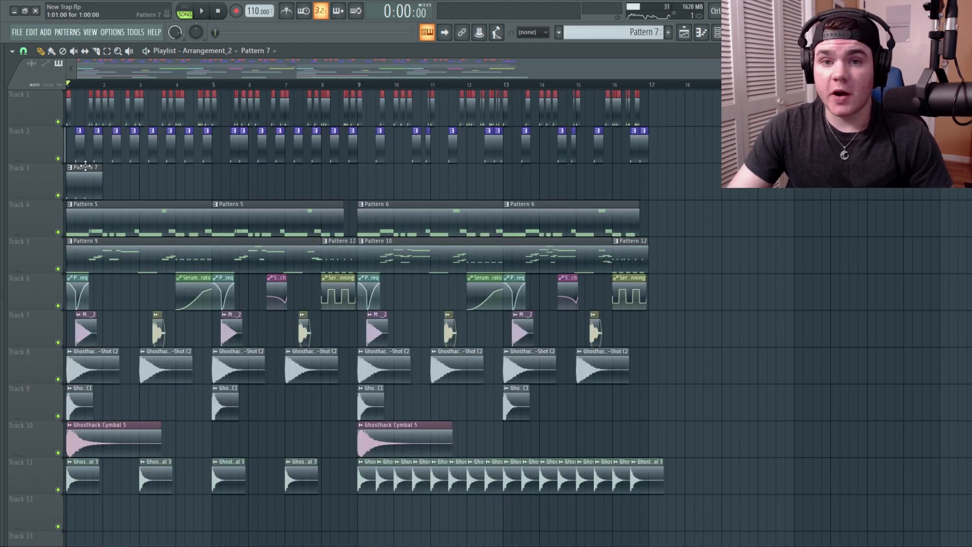
Audition Pattern 7 with Track 3 soloed, and extend its clip to four bars
right_click(57, 195)
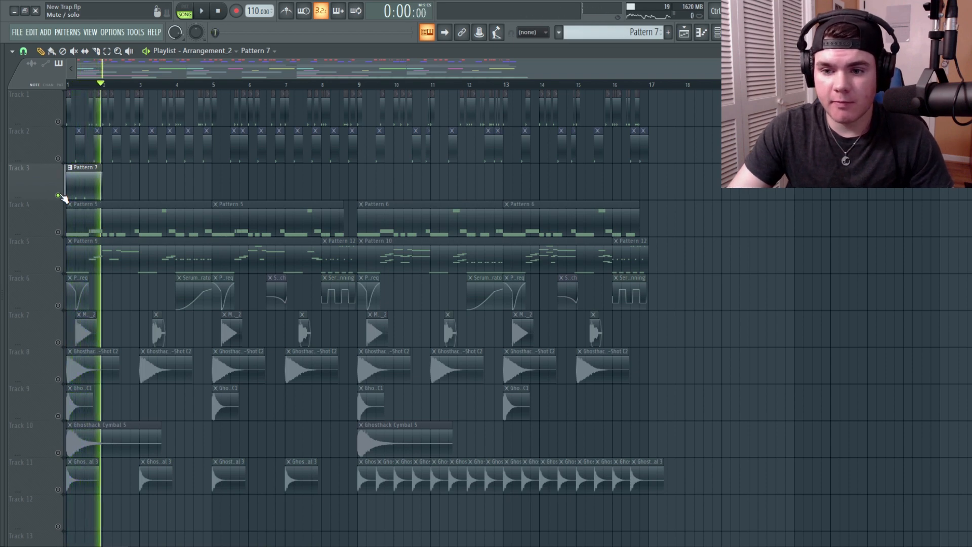
right_click(58, 195)
key("space")
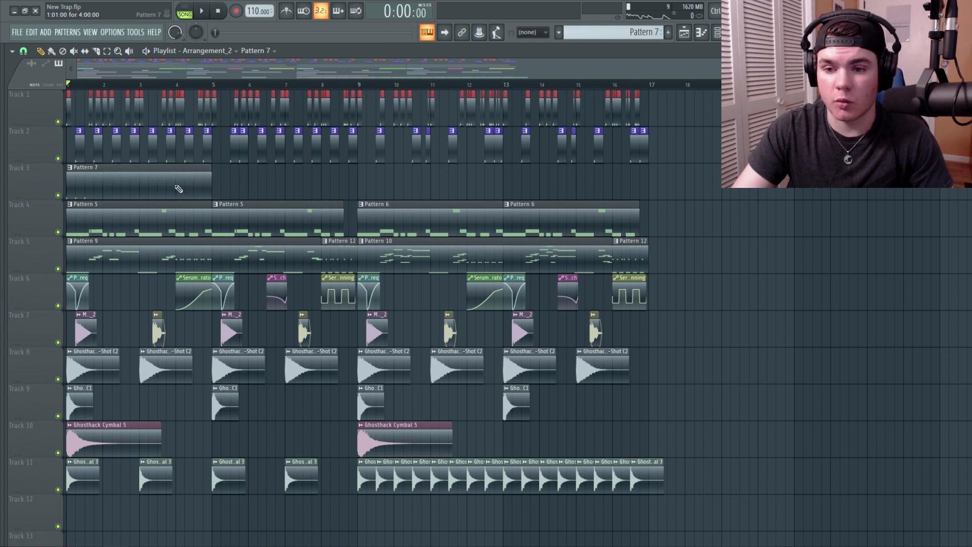
Play Pattern 7 with only the first three tracks active, and check its Ghosthack OH 10 notes in the piano roll
double_click(179, 189)
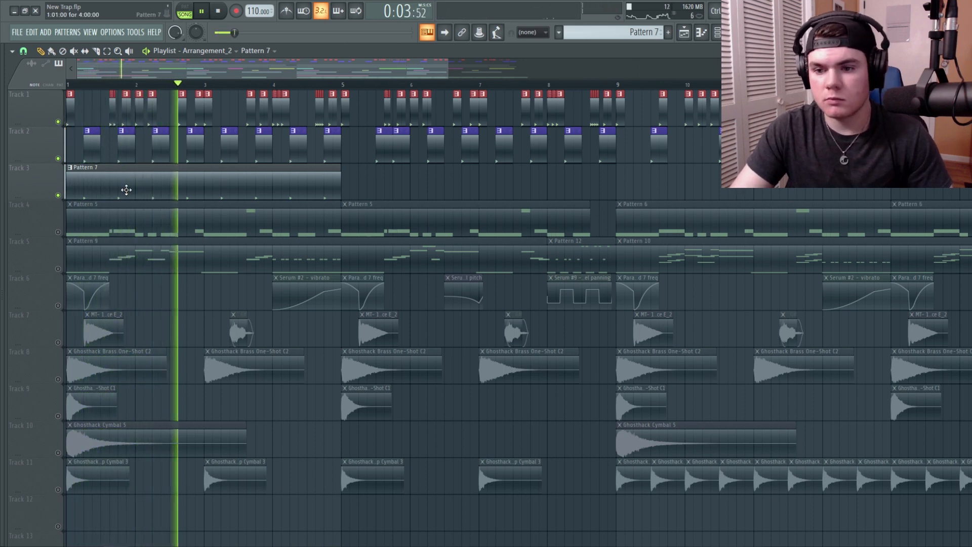
double_click(126, 189)
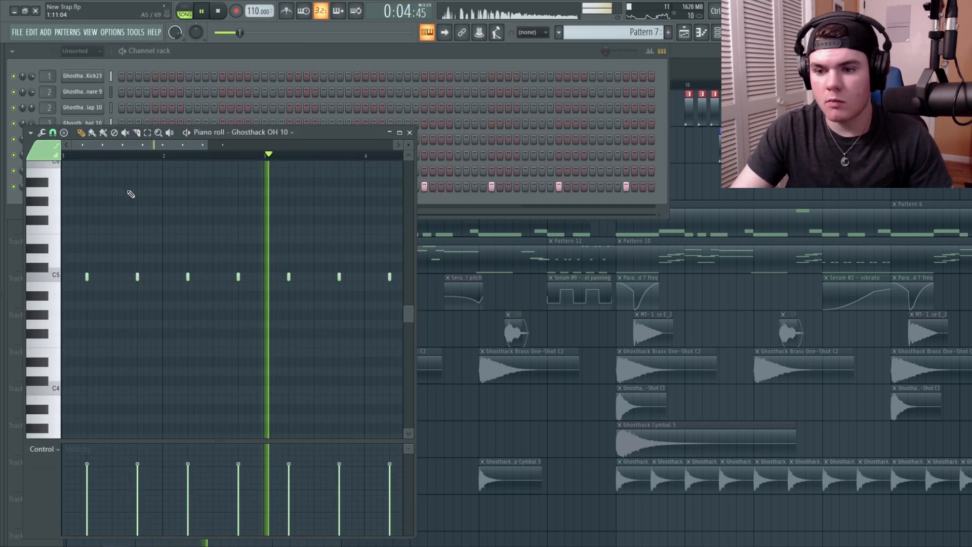
left_click(411, 132)
Duplicate the Pattern 7 clip at bar 5 on Track 3, and trim the copy to end at bar 8
left_click_drag(127, 154, 220, 154)
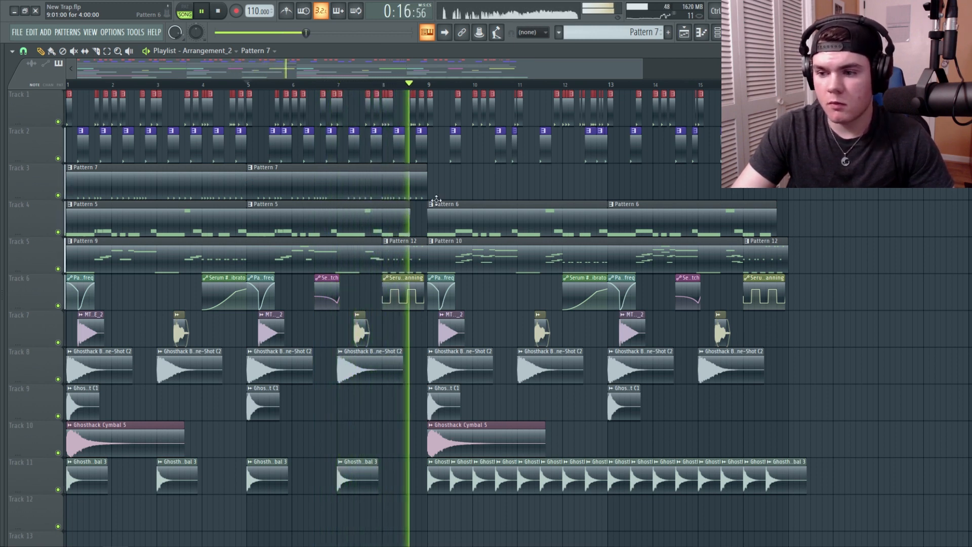
key("space")
left_click_drag(426, 178, 382, 178)
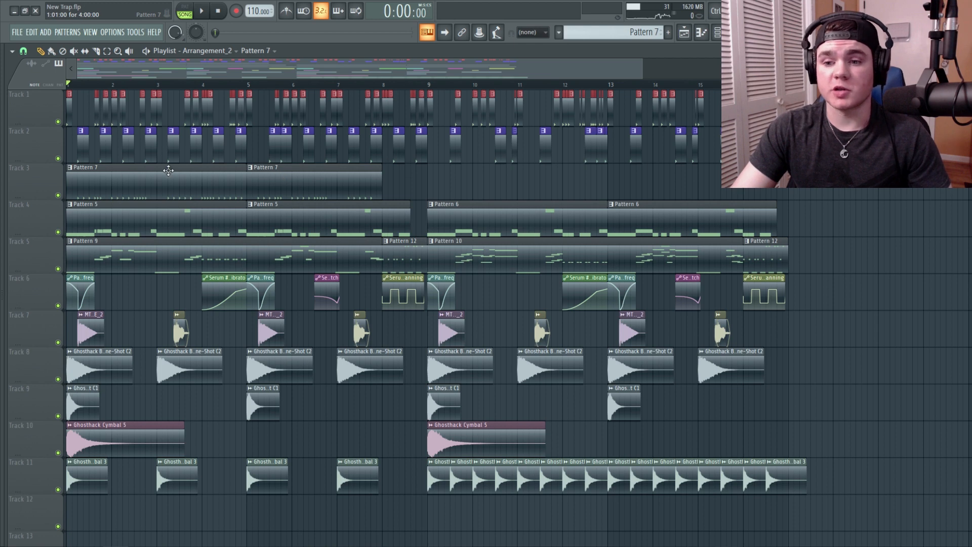
Write a Ghosthack CH 11 hi-hat part with pitched rolls in Pattern 8, and place it on Track 3 at bars 9 and mid bar 13
left_click_drag(450, 70, 540, 73)
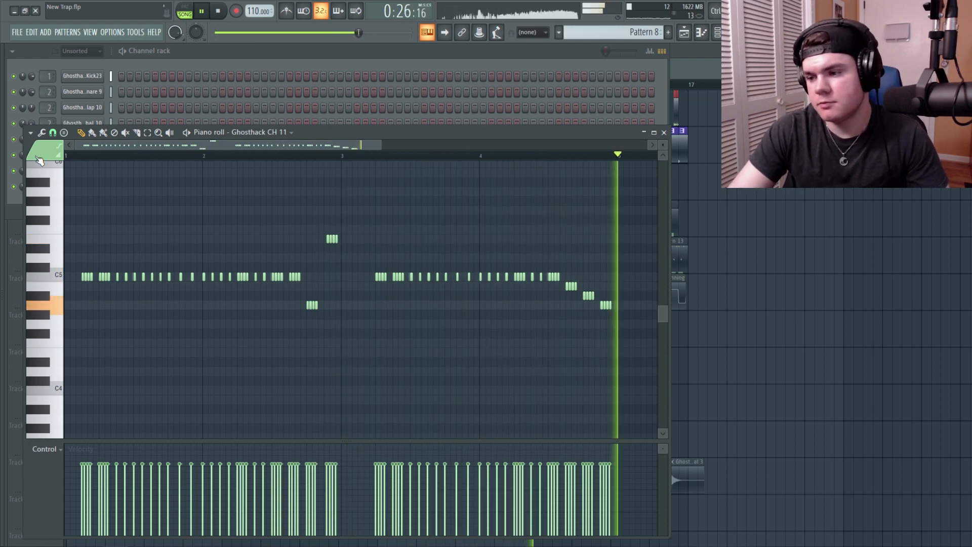
key("space")
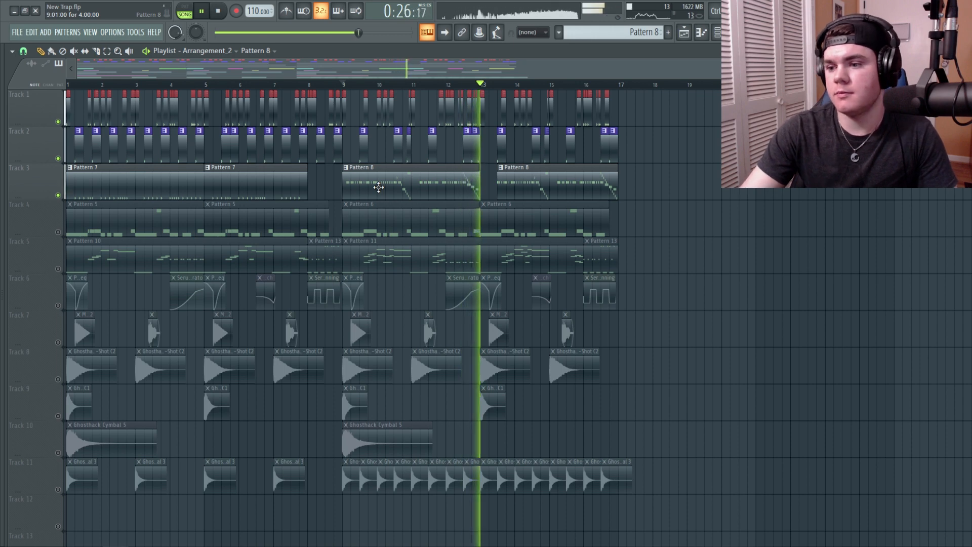
key("space")
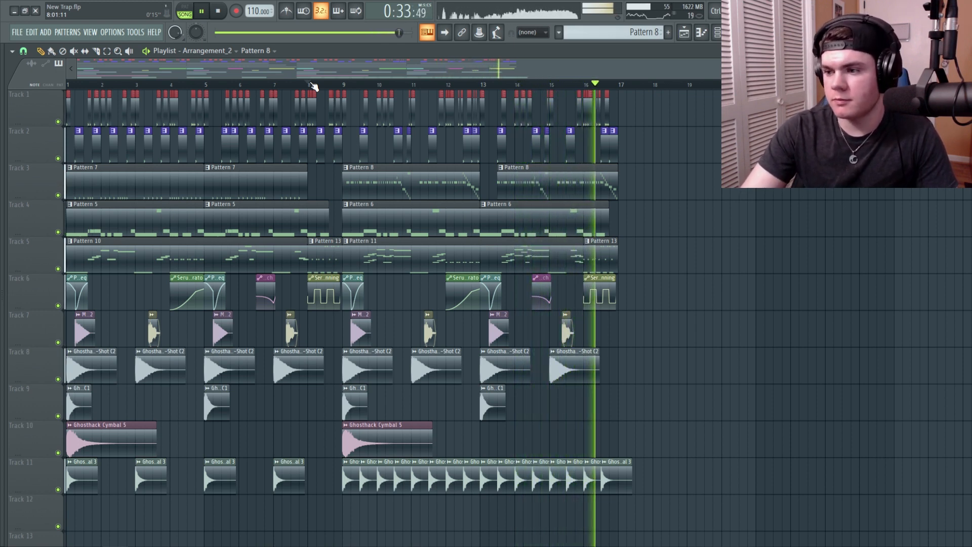
key("space")
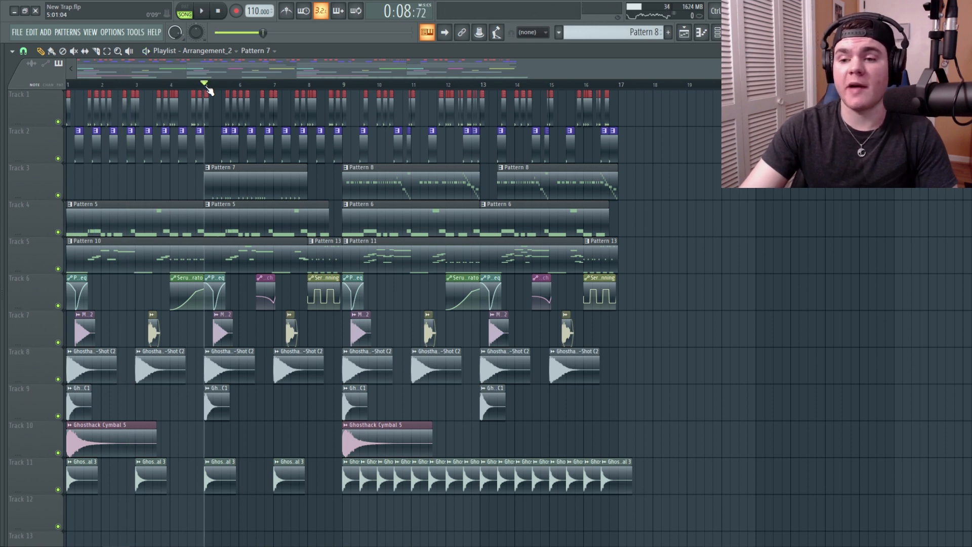
Replace the first Pattern 7 clip on Track 3 with Pattern 8, and audition it alone and with Track 2
key("space")
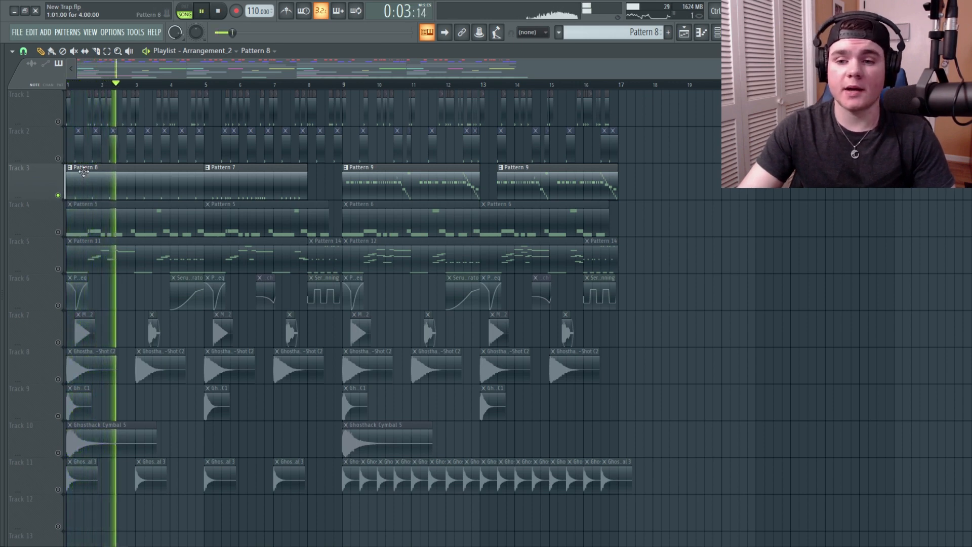
left_click(57, 158)
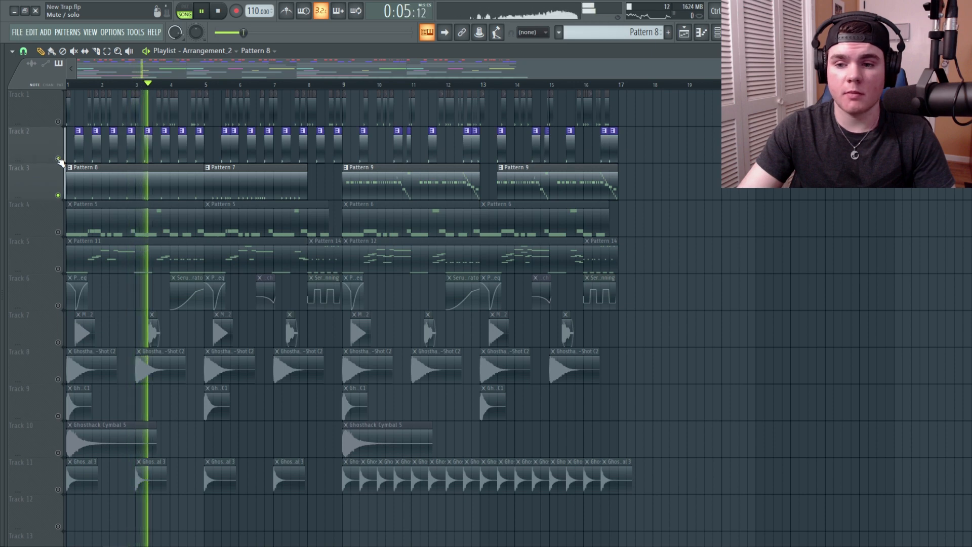
left_click(58, 158)
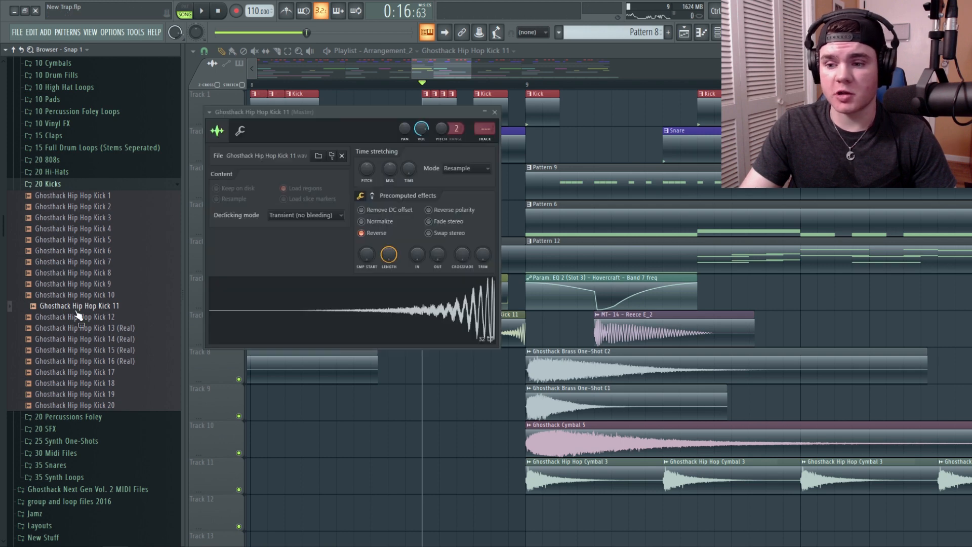
Finish adding the reversed Ghosthack Hip Hop Kick 11 on Track 7 leading into bar 9, and play back the transition
key("alt+F8")
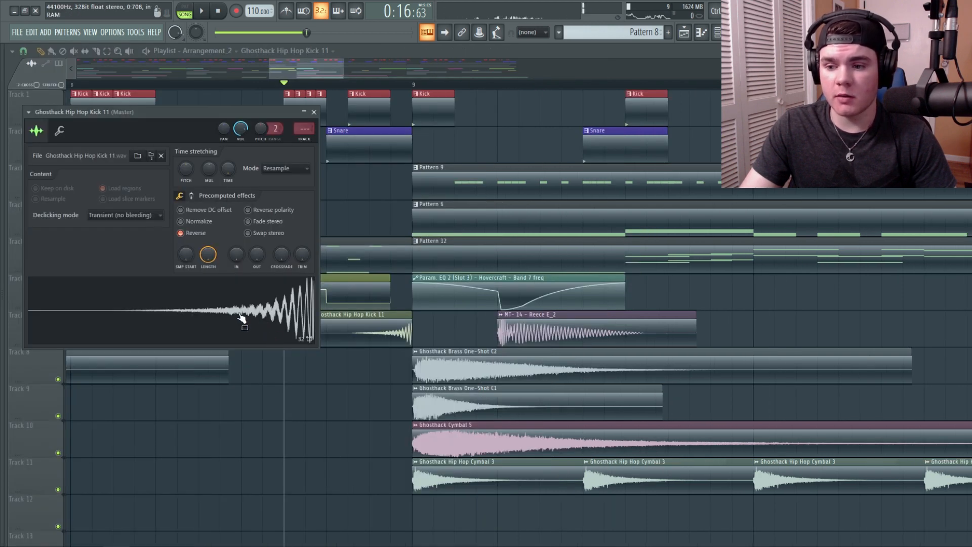
left_click(314, 111)
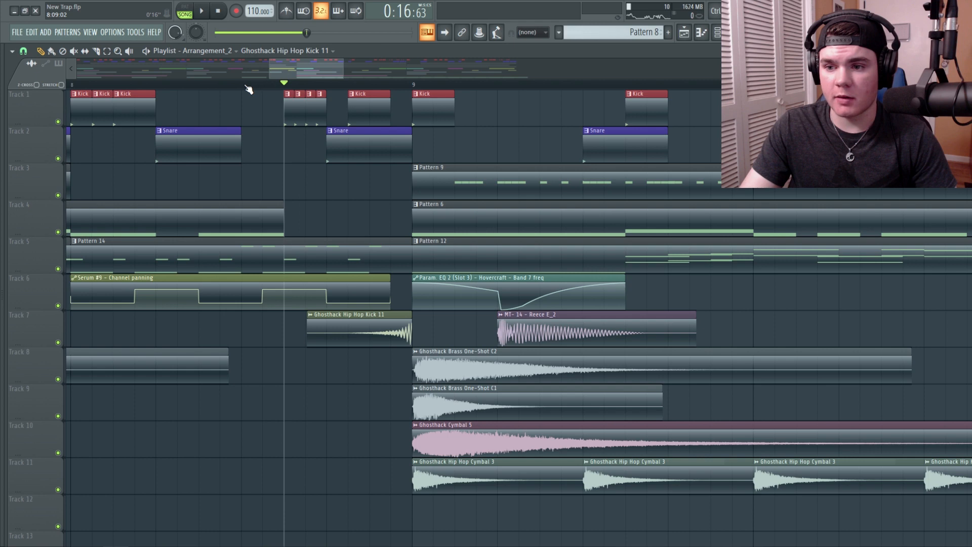
key("space")
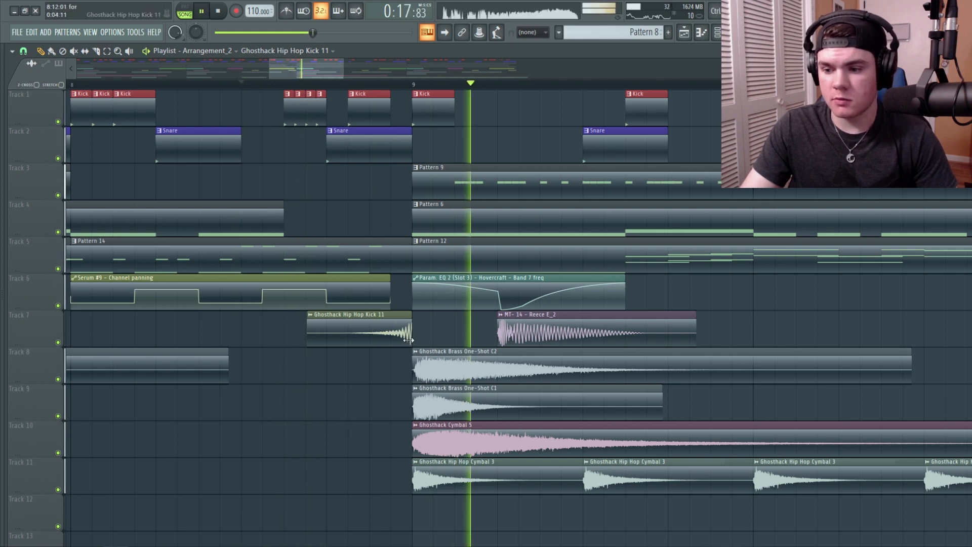
key("space")
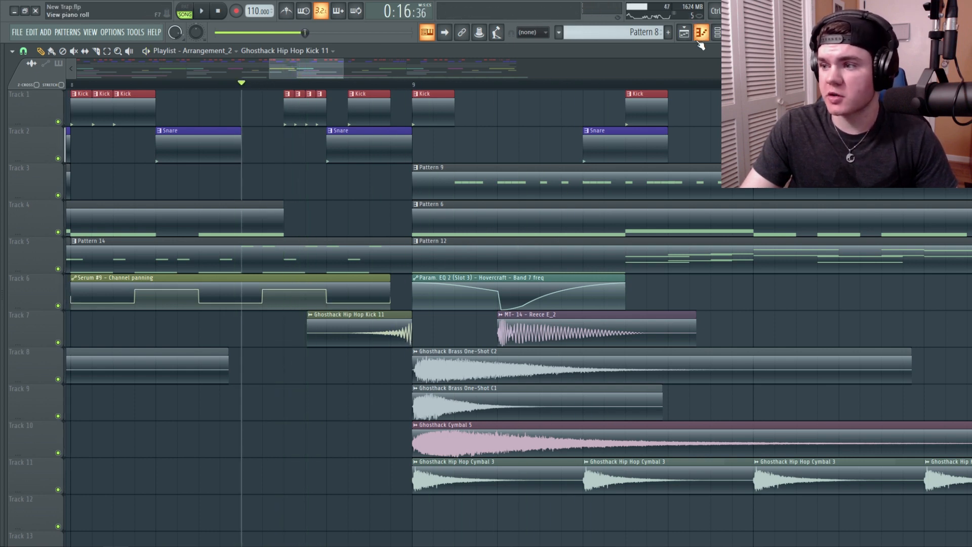
Set the time-stretching mode of Ghosthack Hip Hop Drum Fill 5 (150) to Slice map, and play back from bar 7
key("F9")
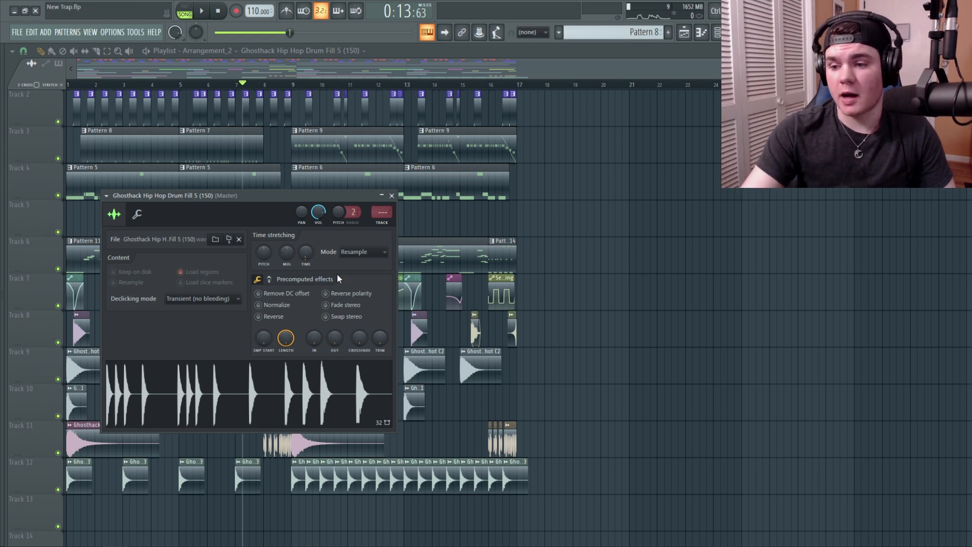
left_click(352, 254)
left_click(359, 337)
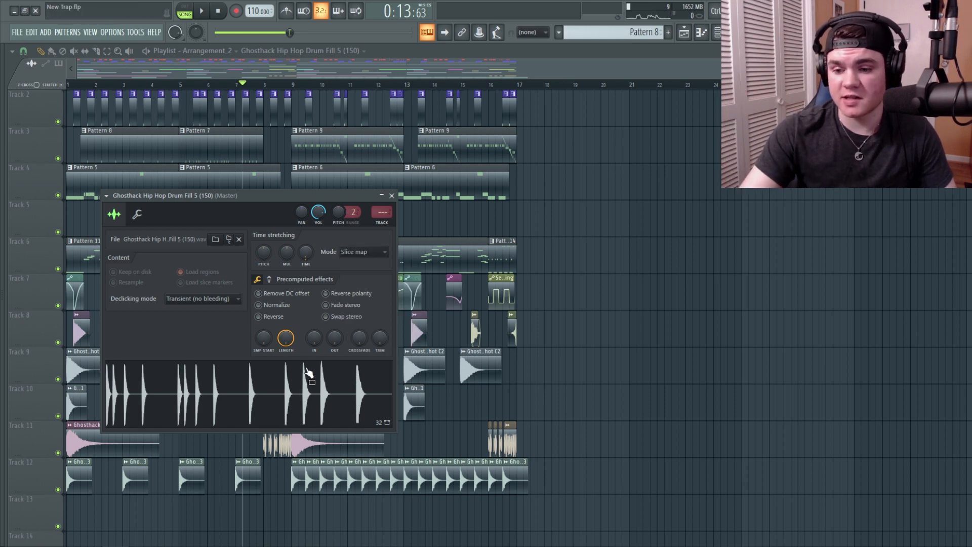
left_click(392, 196)
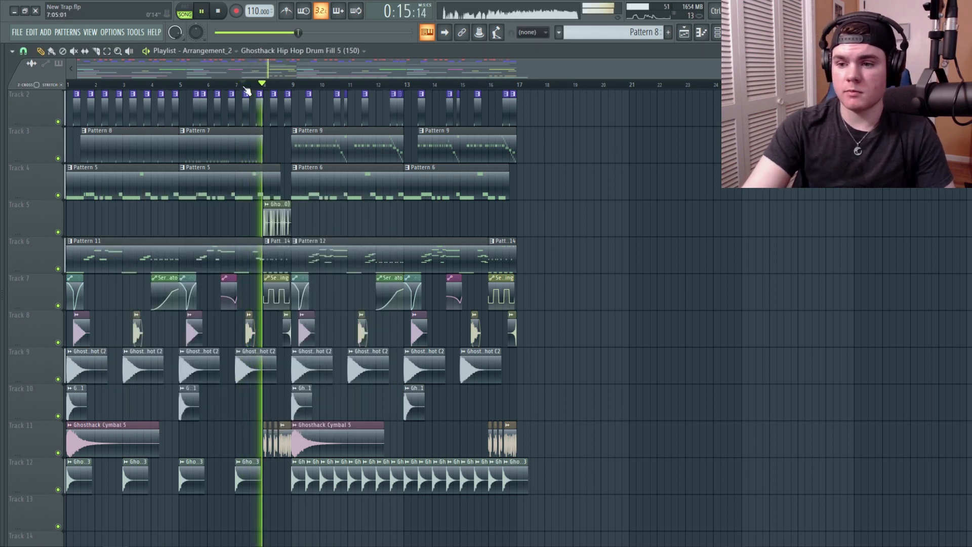
left_click(279, 222)
key("space")
left_click(388, 194)
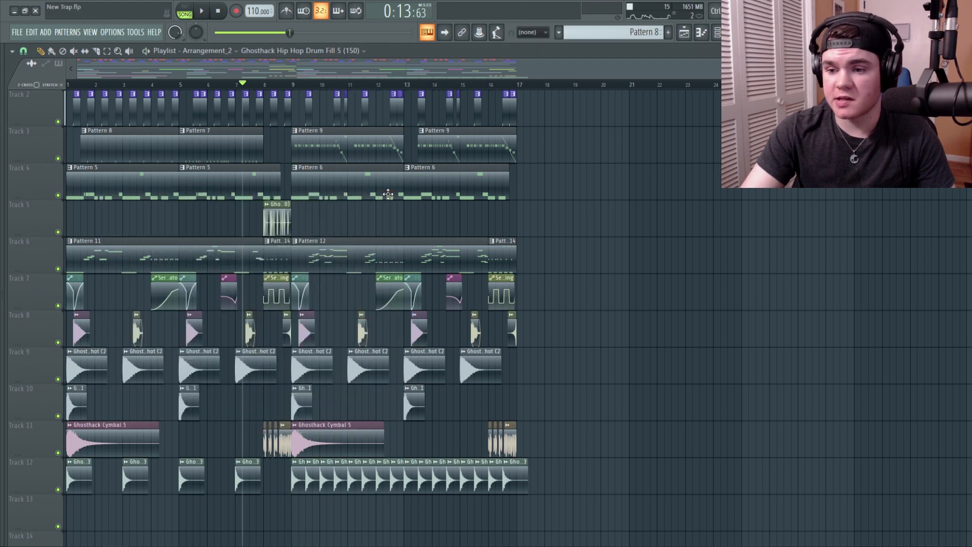
Copy the drum fill to bar 16 on Track 5, and add Ghosthack Snare Roll 9 (140) at the ends of bars 8 and 16 on Track 4
left_click(490, 218)
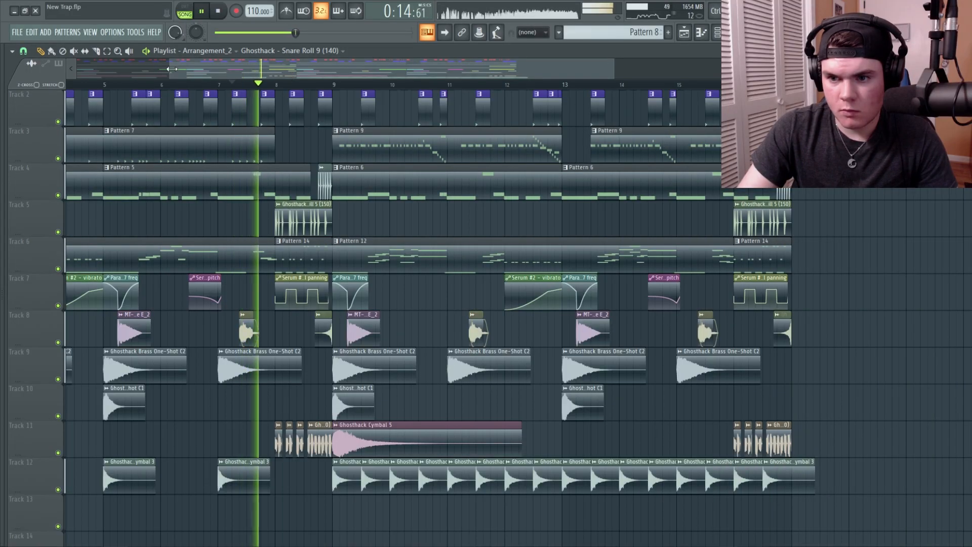
scroll(221, 466, "down", 2)
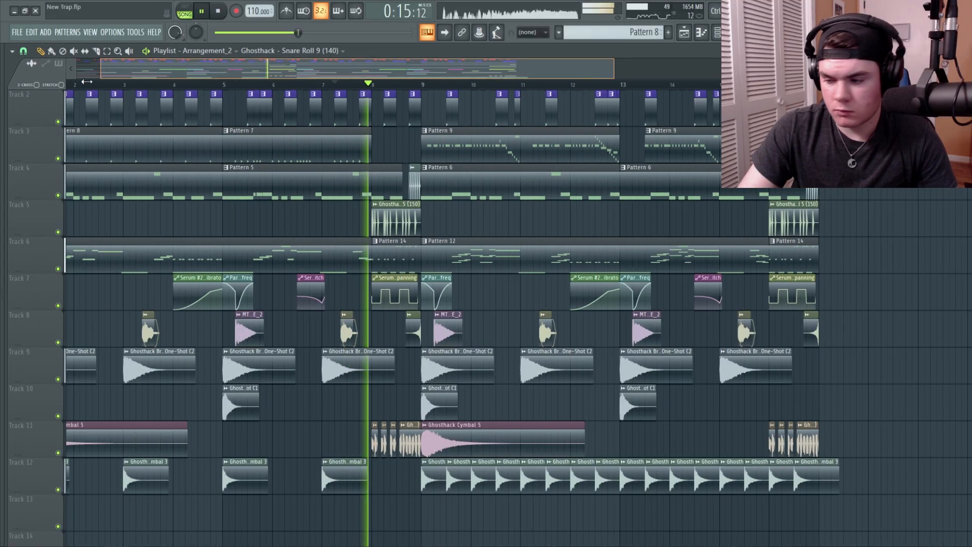
key("space")
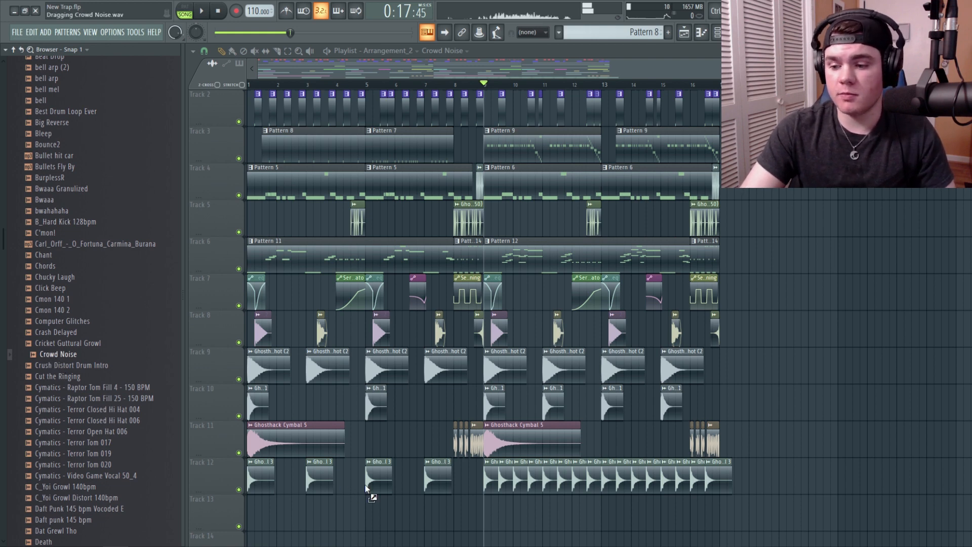
Place the Crowd Noise sample on Track 13 at bar 9, and lower its channel volume to 30% during playback
left_click_drag(366, 487, 371, 512)
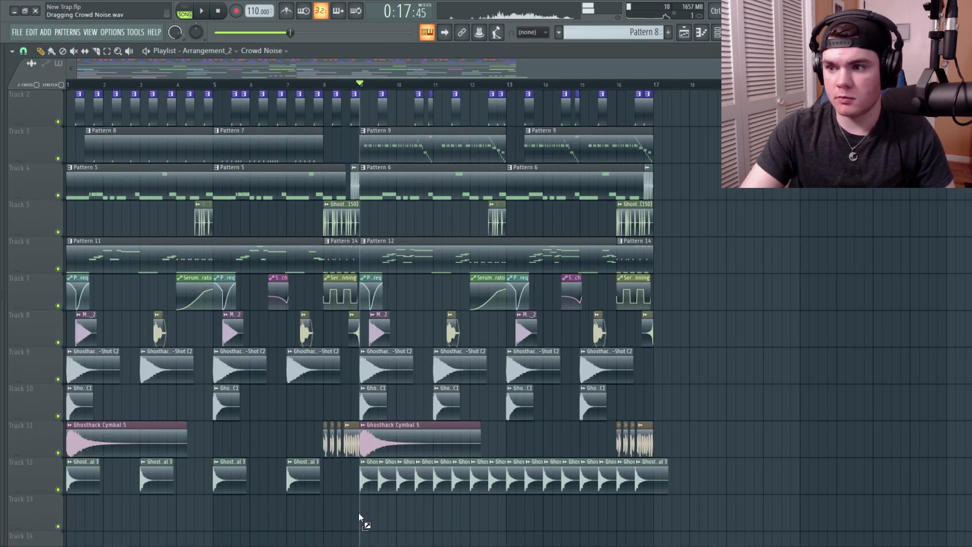
left_click_drag(360, 517, 359, 513)
double_click(398, 510)
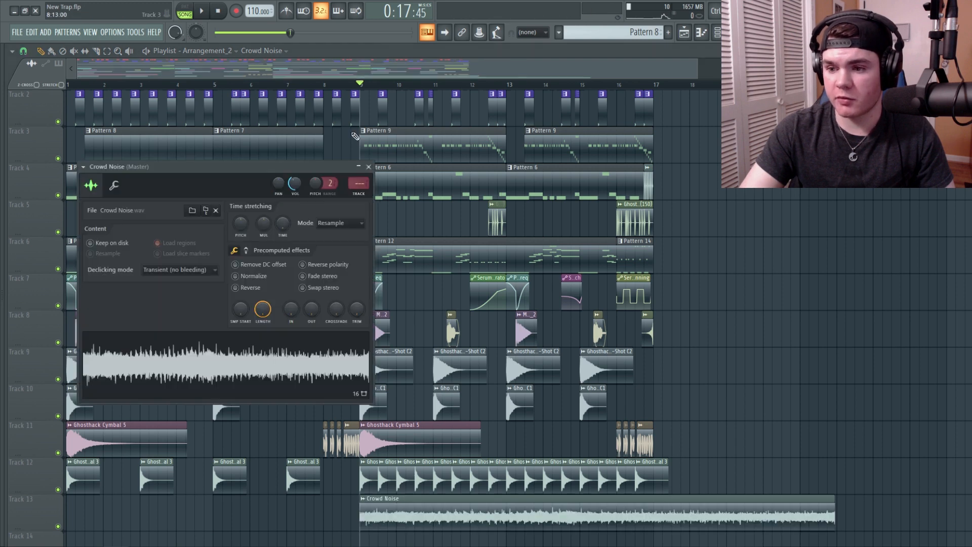
key("space")
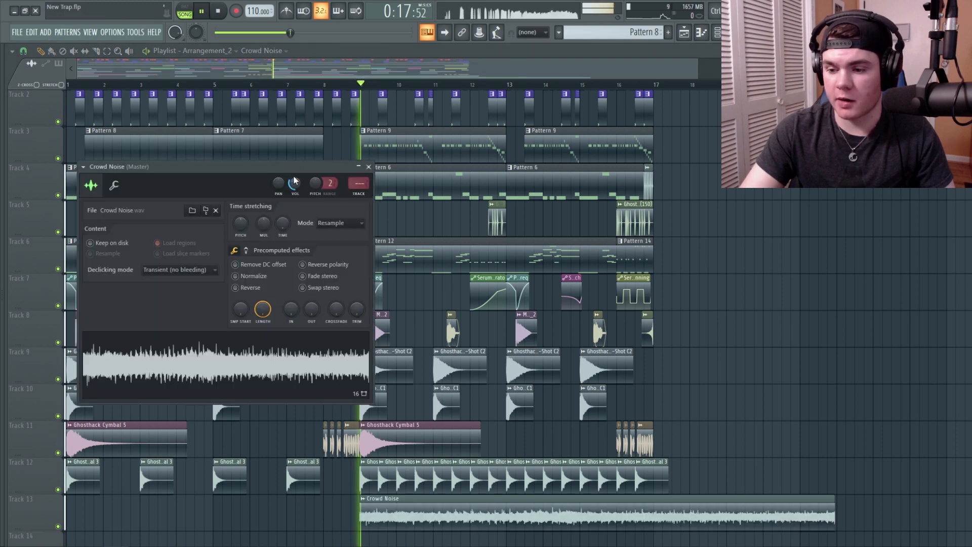
left_click_drag(295, 184, 294, 207)
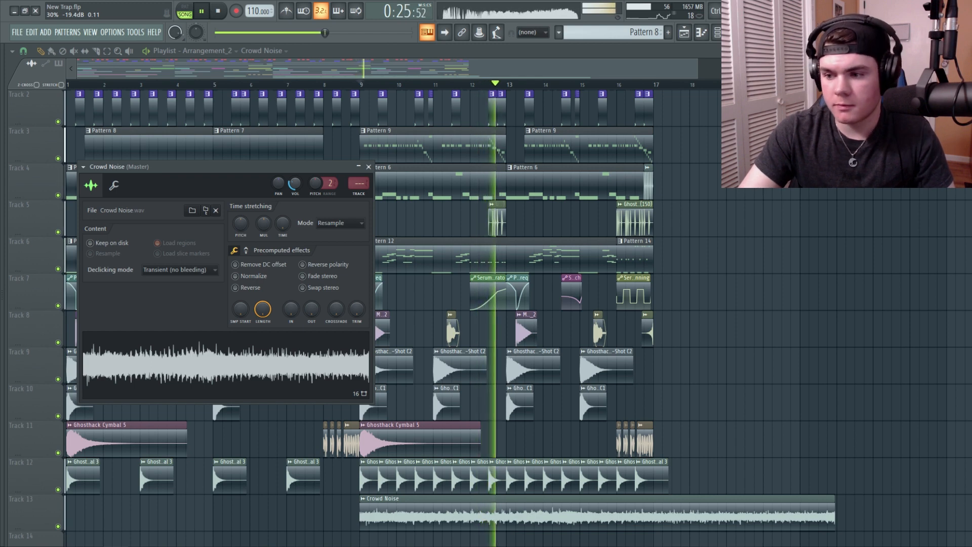
Stop playback, load Ozone 8 into effect slot 5 of the Master mixer track, and leave only its Maximizer module in the chain
key("space")
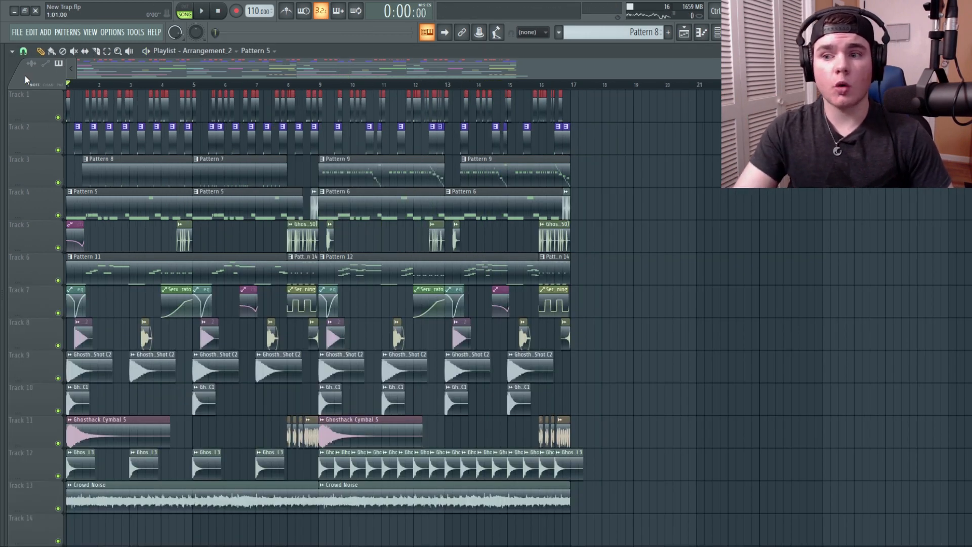
left_click(496, 32)
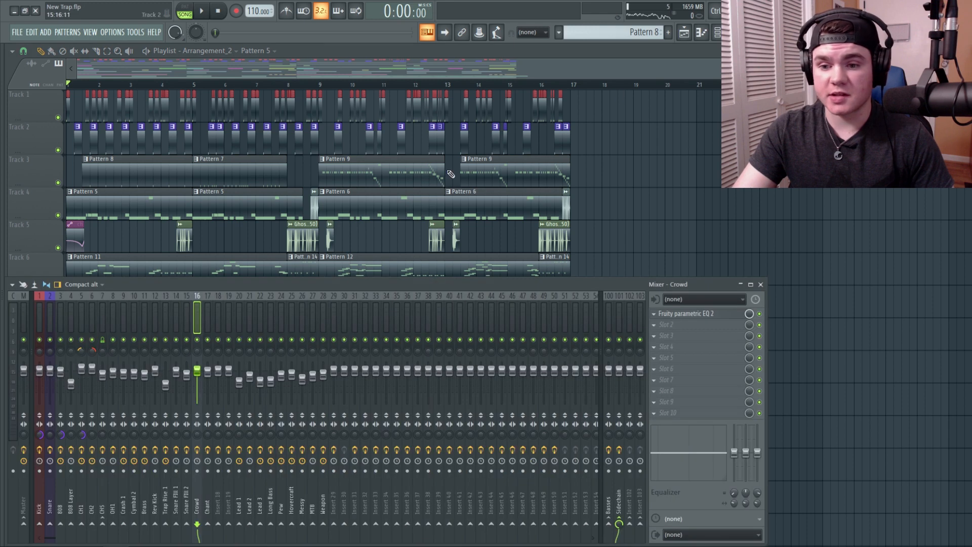
left_click(25, 312)
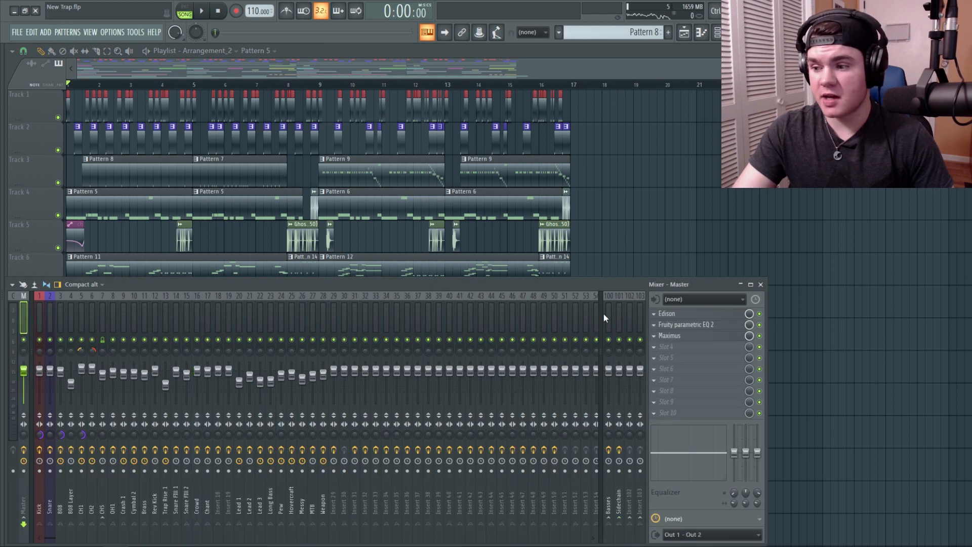
left_click(673, 337)
left_click(674, 338)
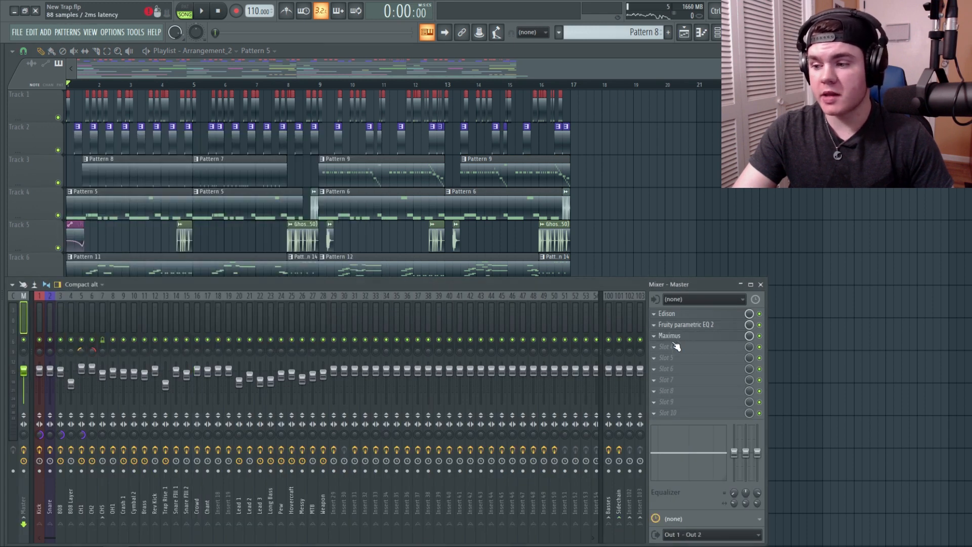
left_click(664, 357)
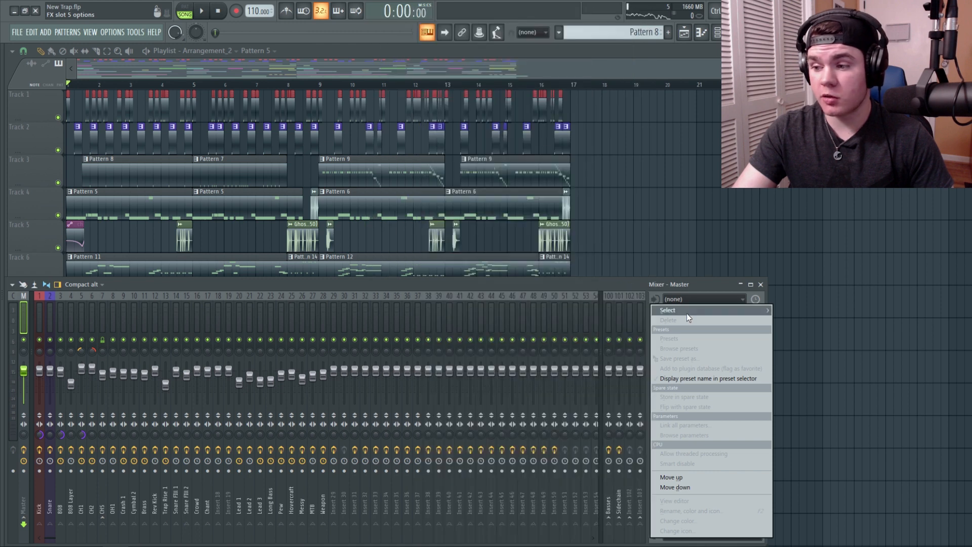
mouse_move(687, 314)
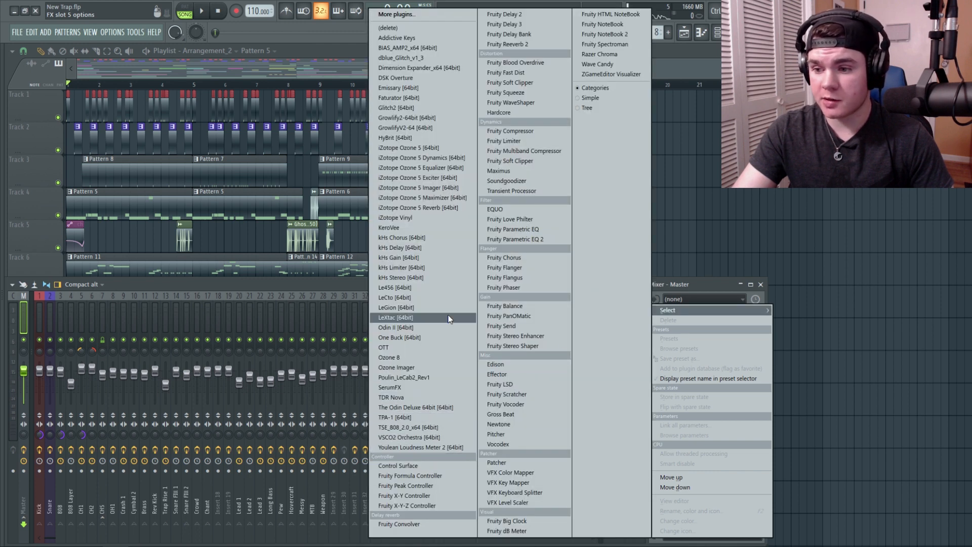
left_click(440, 357)
left_click(140, 178)
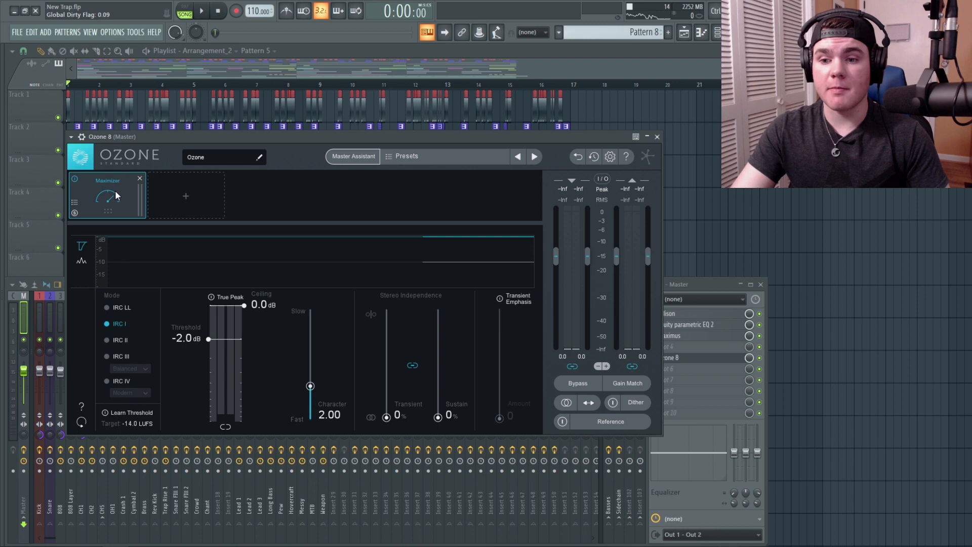
Set the Maximizer to IRC III mode with the Crisp style, and set its Character to 1.15
left_click(106, 355)
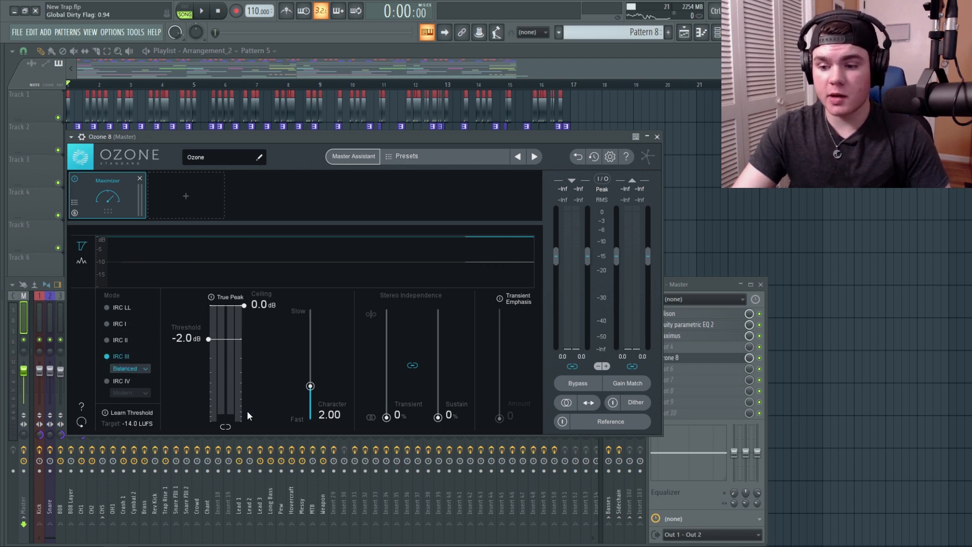
left_click(139, 369)
left_click(141, 401)
left_click_drag(310, 386, 314, 401)
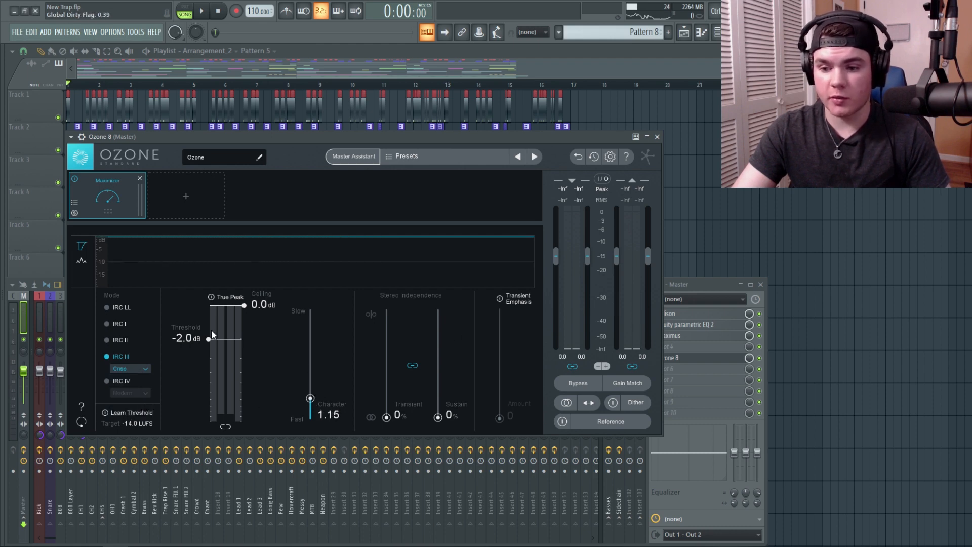
Lower the Maximizer's threshold to -3.0 dB and further during playback, and play the full arrangement from the start
left_click_drag(209, 340, 208, 349)
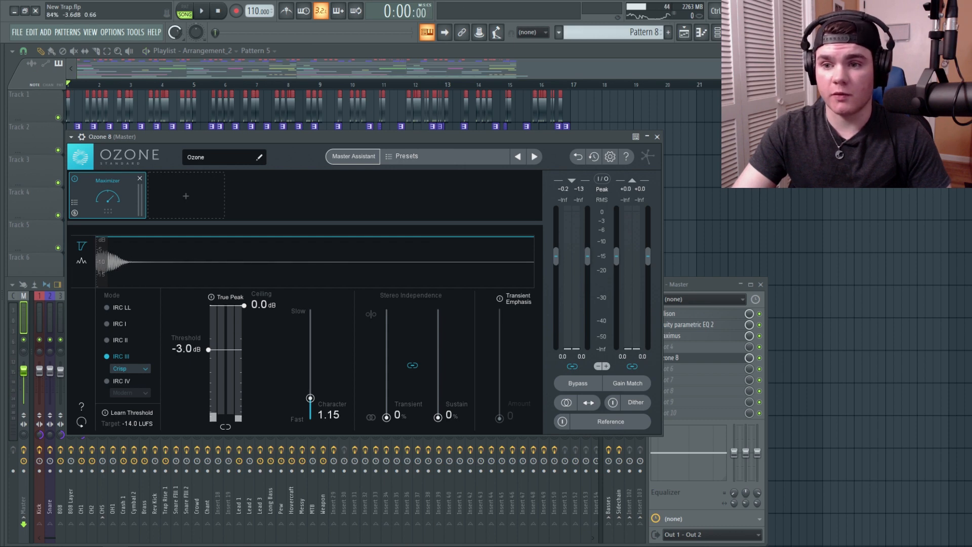
key("space")
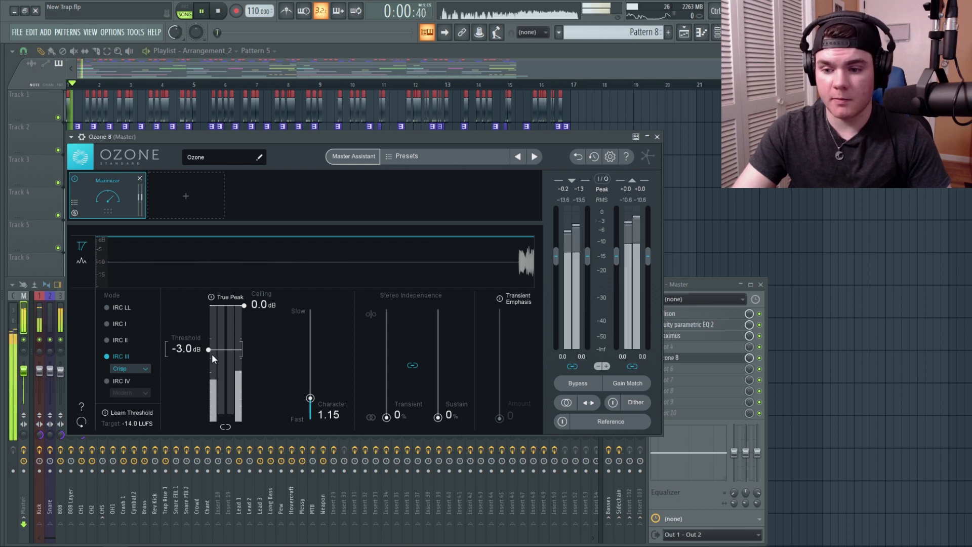
left_click_drag(208, 349, 208, 383)
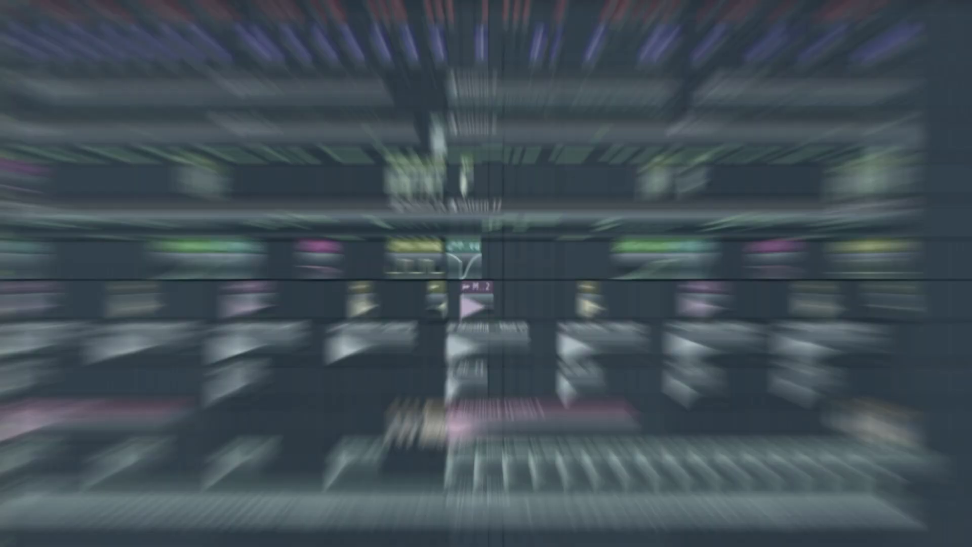
key("space")
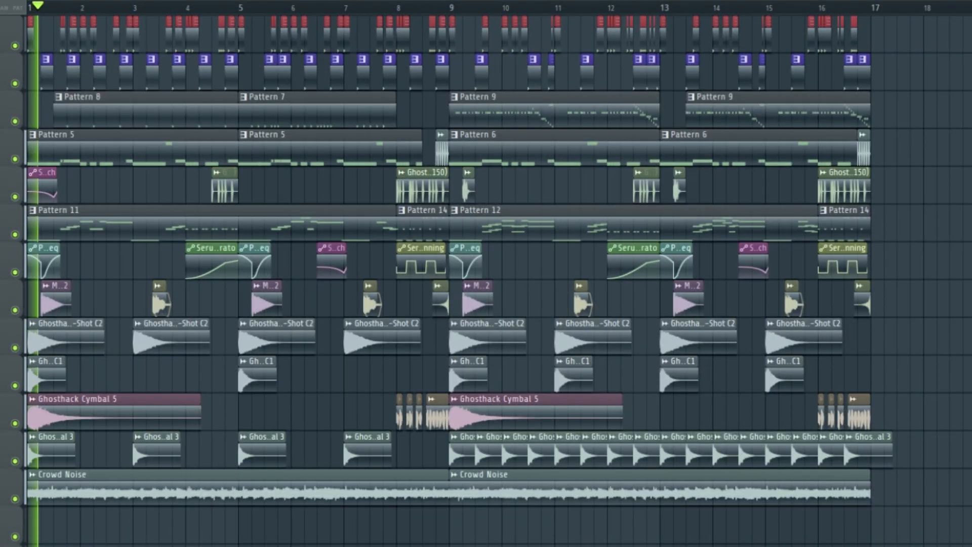